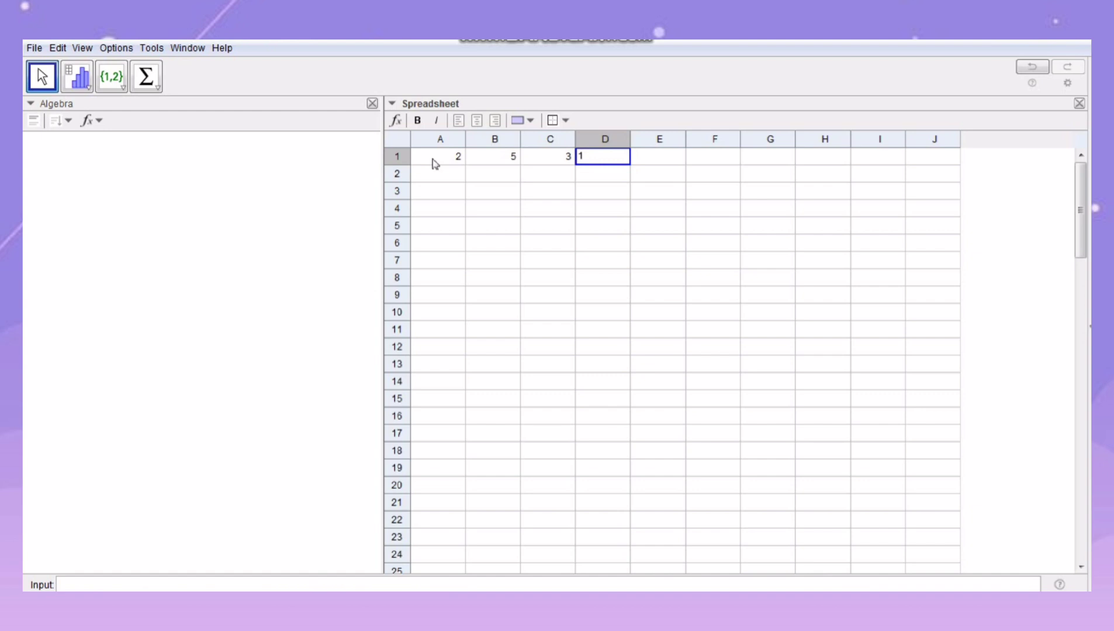
- Finish the entry in D1 and fill cells A2 to D2 with 1, 1, 2 and 5
key("Return")
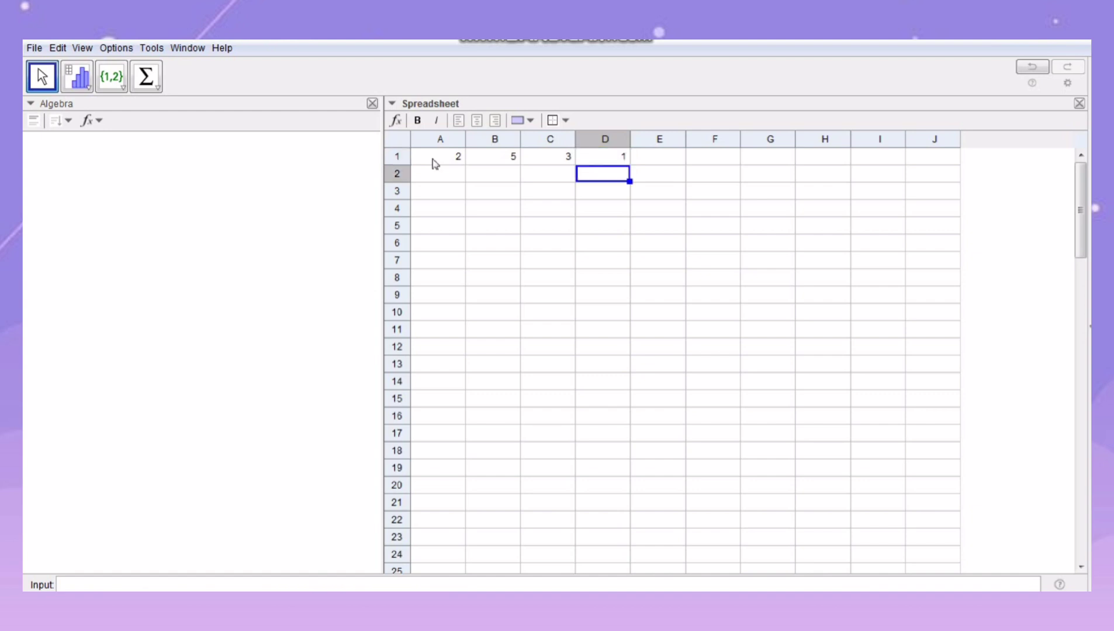
type("5")
key("Left")
type("2")
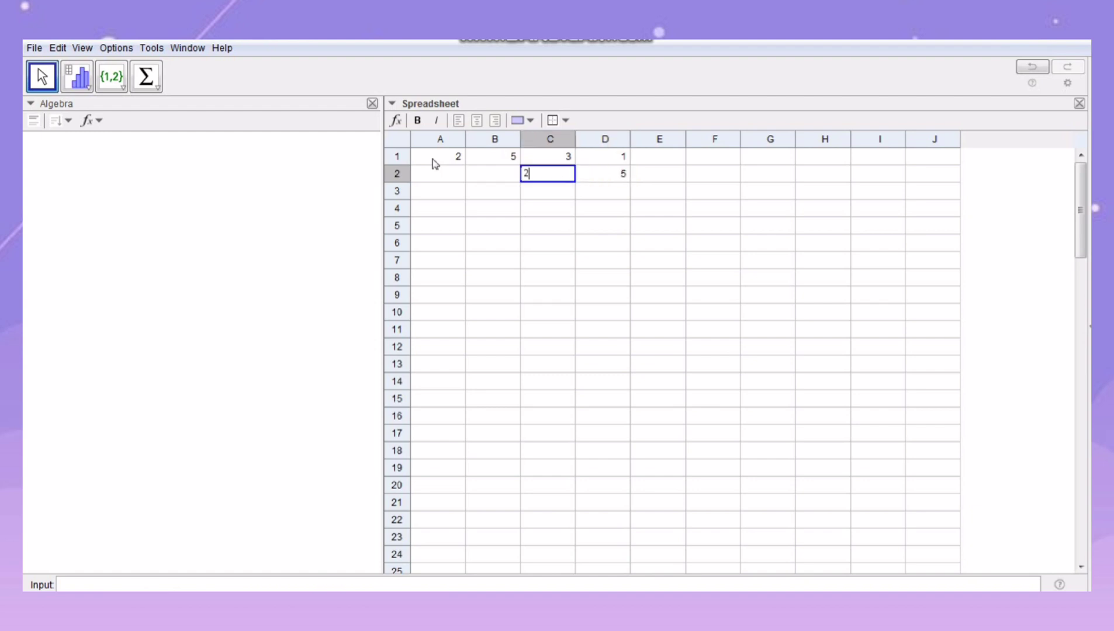
key("Left")
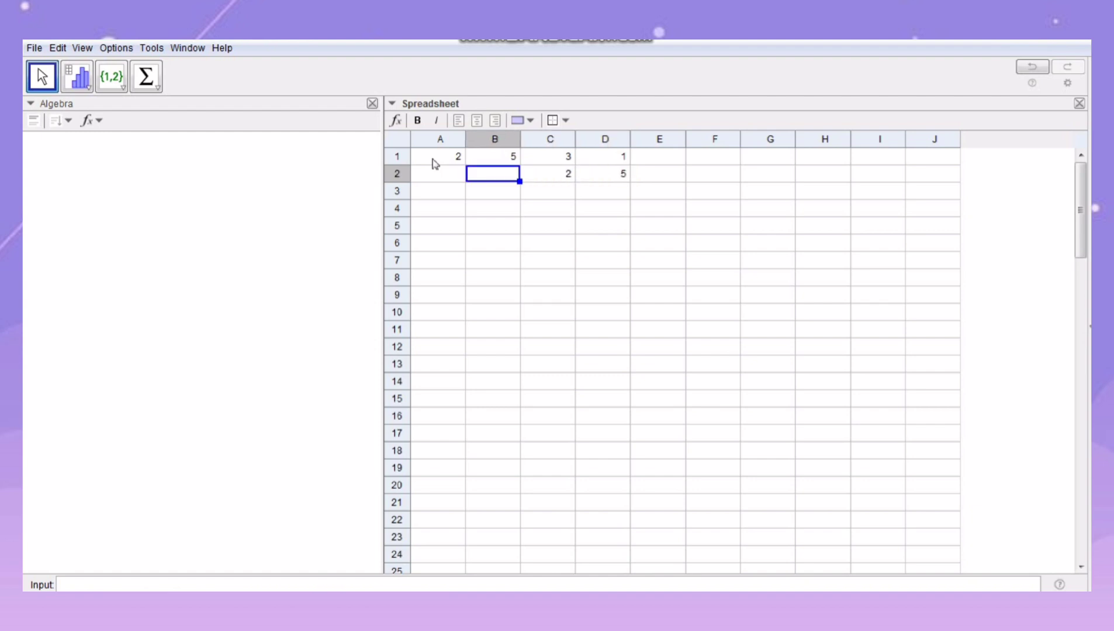
type("1")
key("Left")
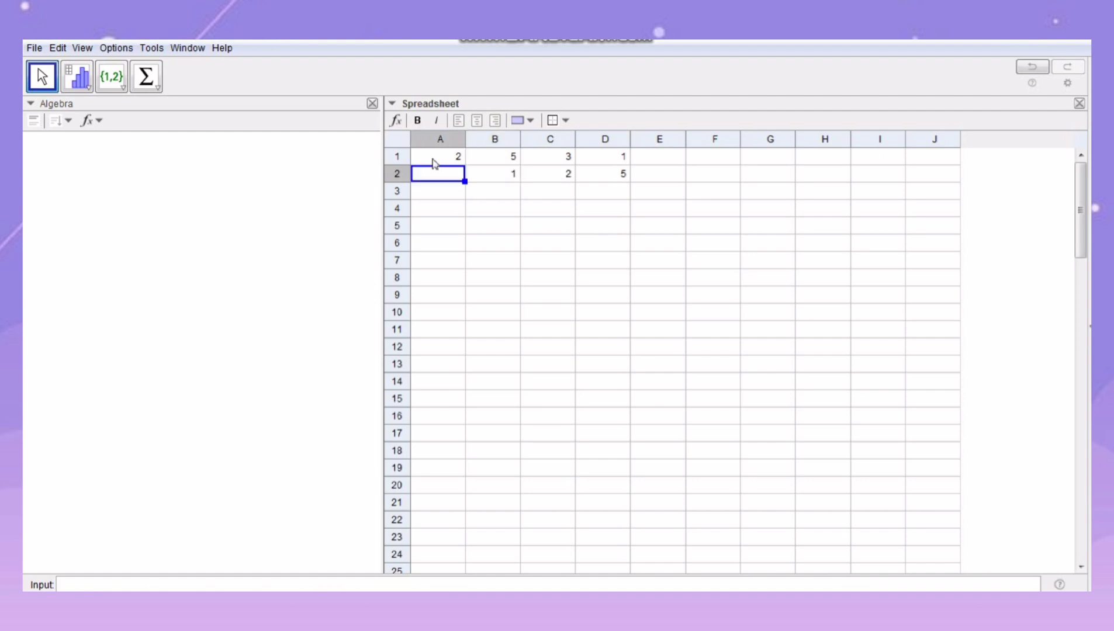
type("1")
key("Return")
- Enter 2 and 3 in cells A3 and A4, and 3 and 4 in cells B3 and B4
type("2")
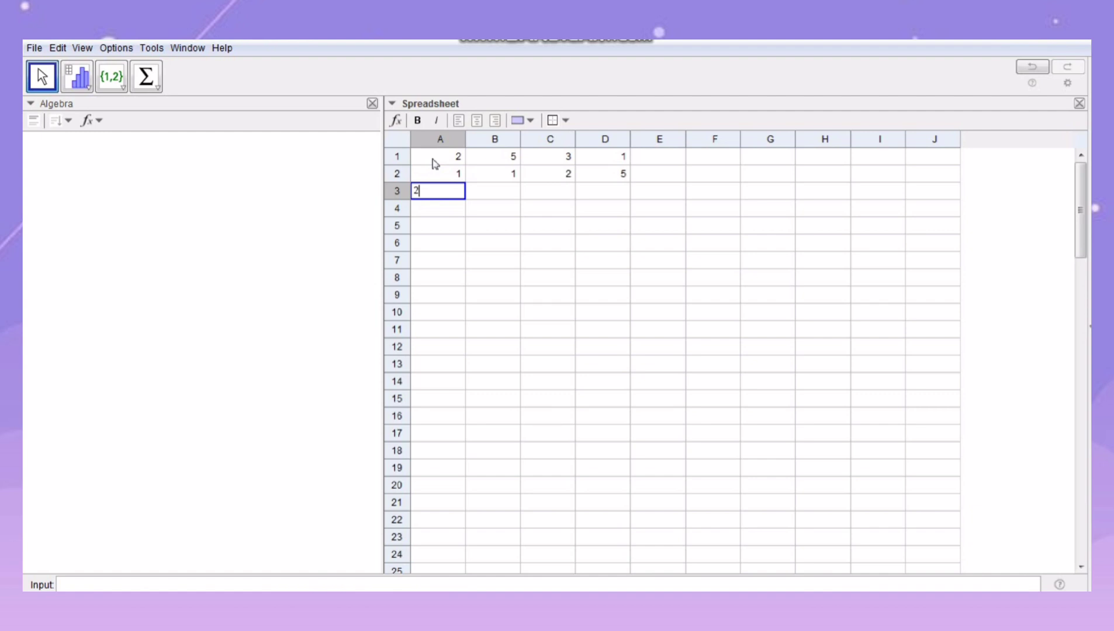
key("Return")
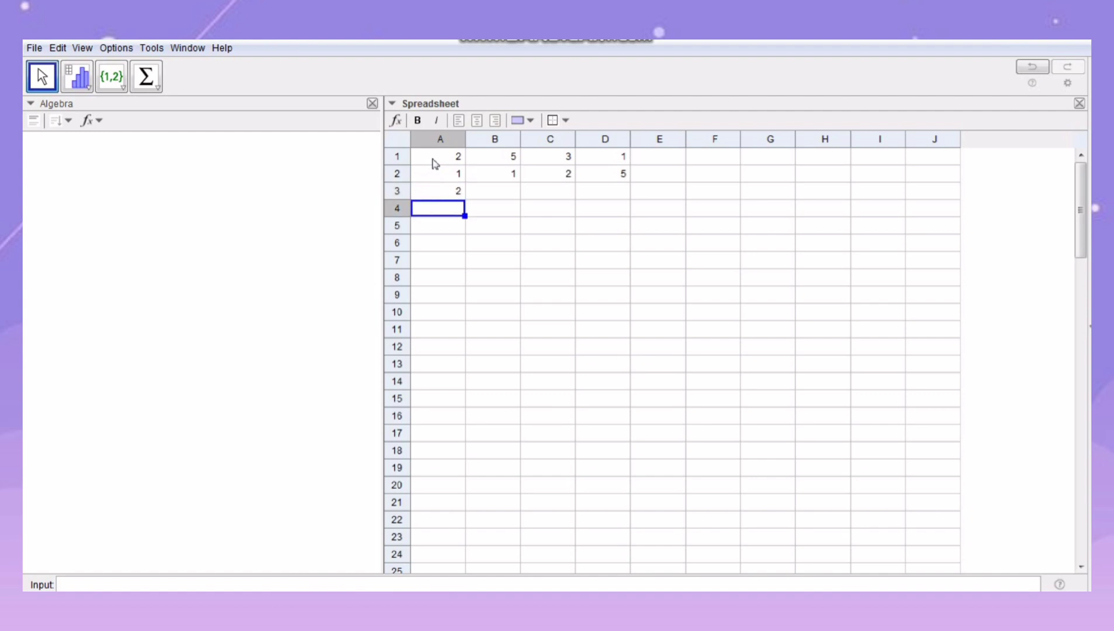
type("3")
key("Tab")
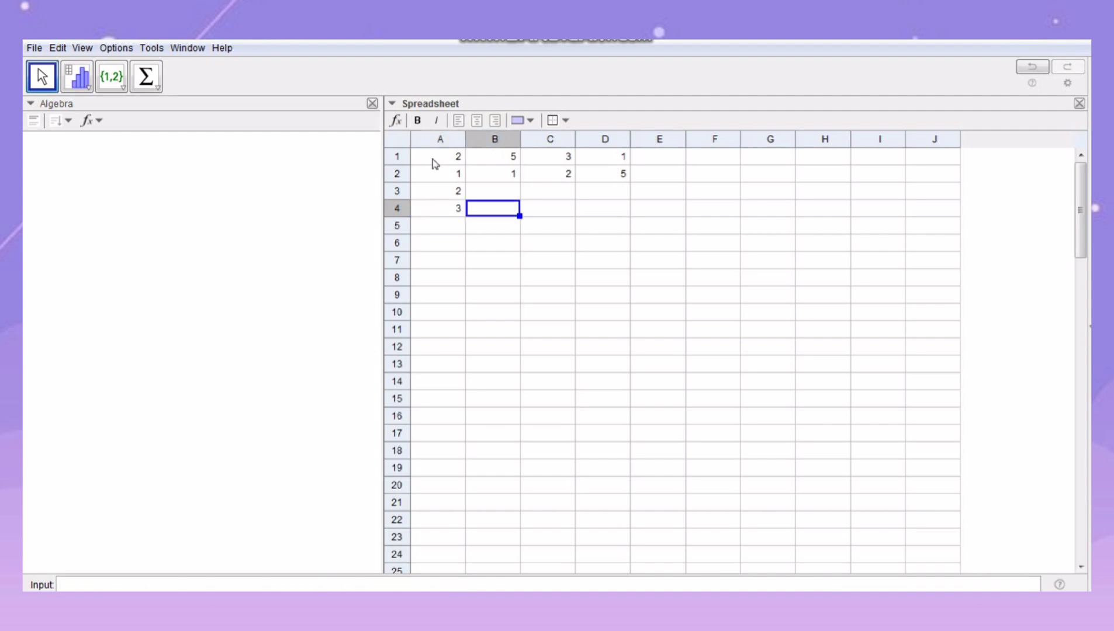
key("Up")
type("3")
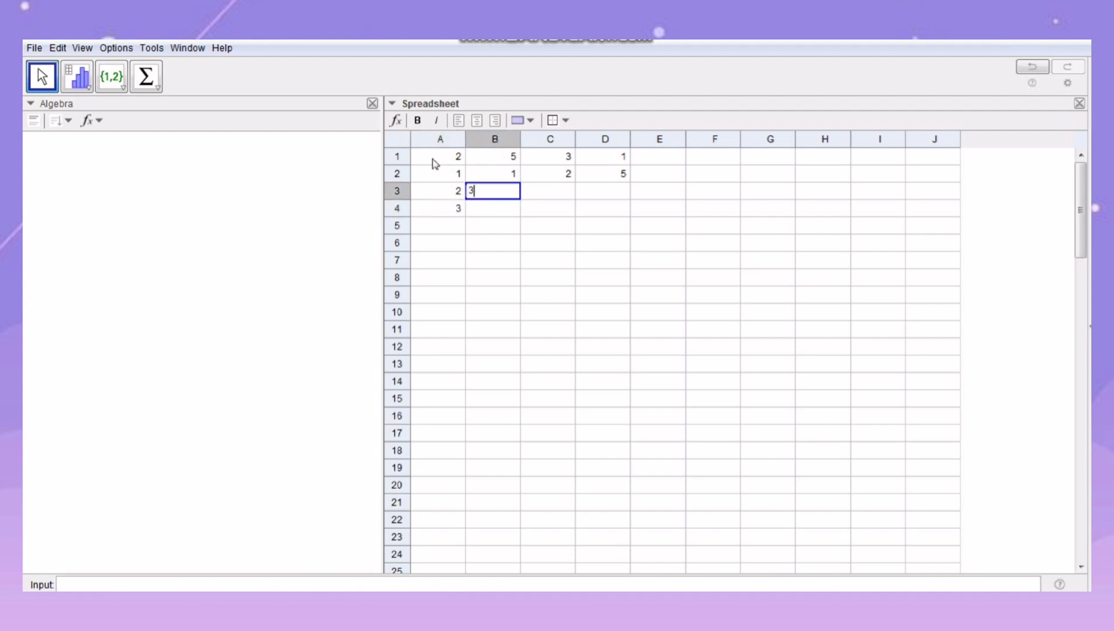
key("Return")
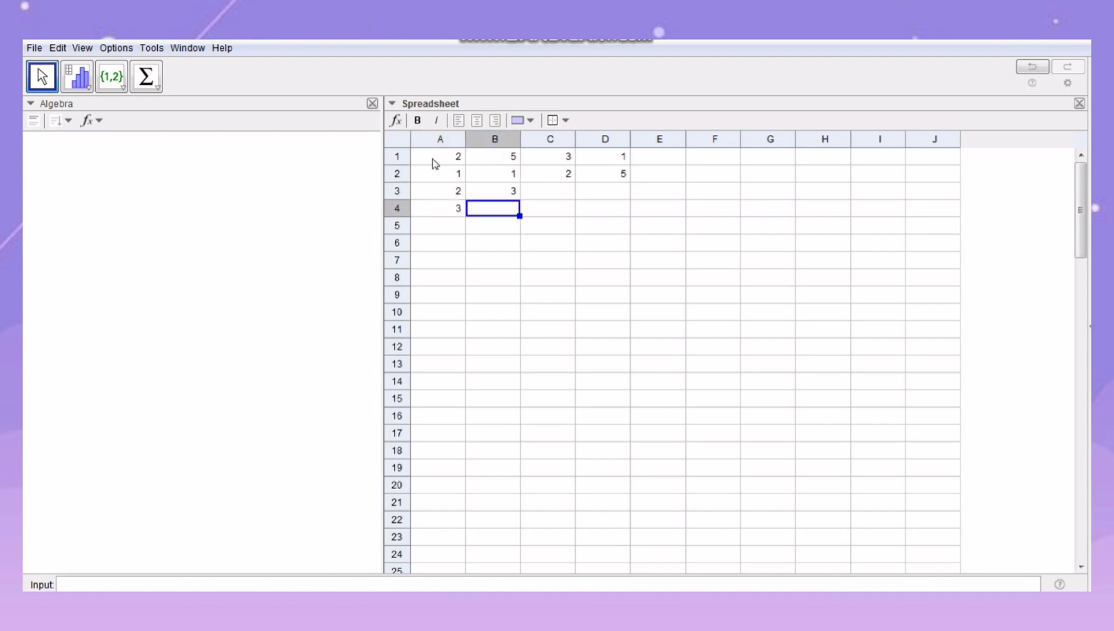
type("4")
key("Up")
- Enter 5 and 0 in cells C3 and C4, and 2 in both D3 and D4
key("Tab")
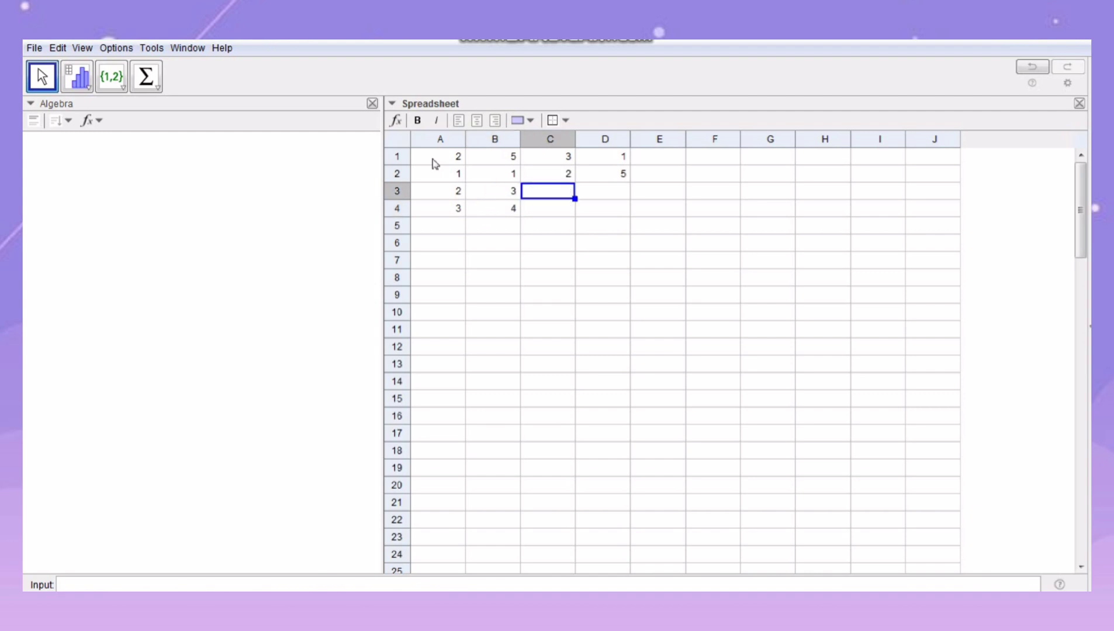
type("5")
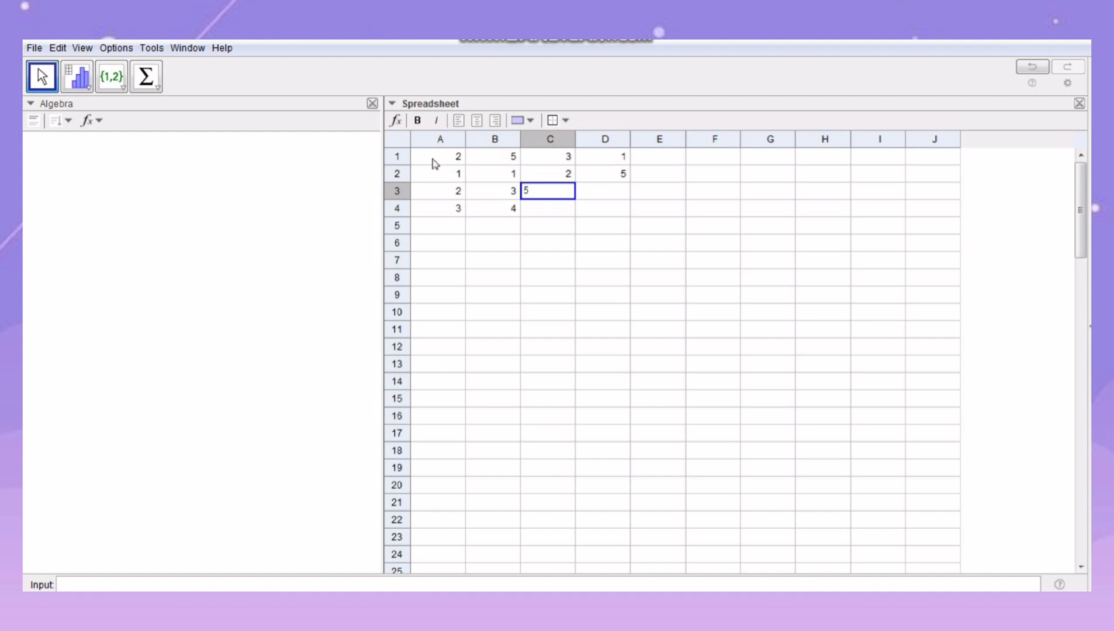
key("Return")
type("0")
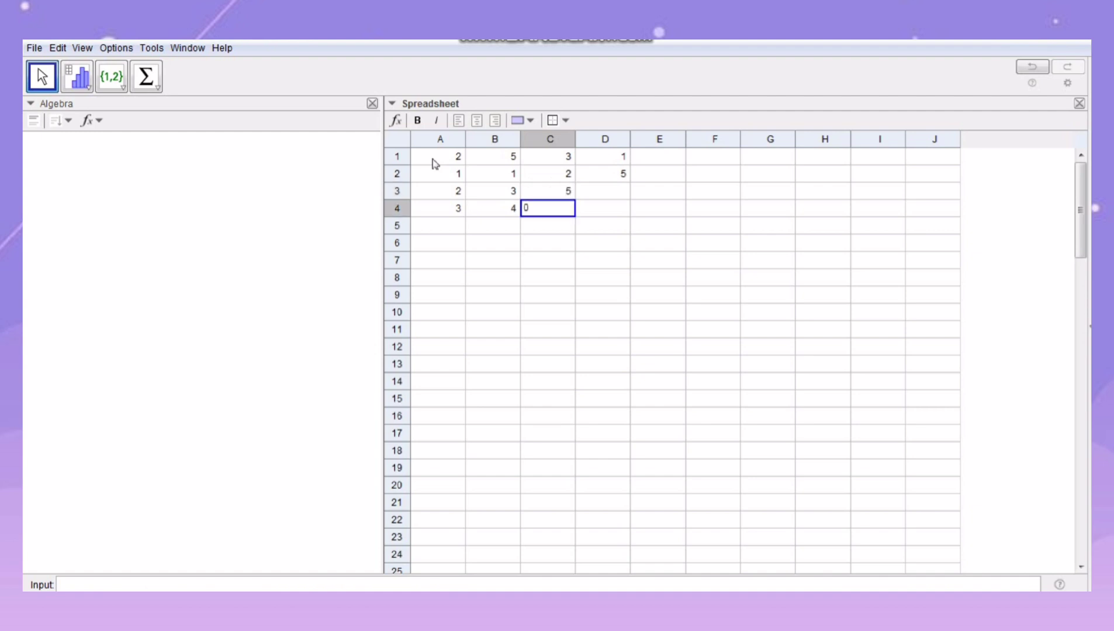
key("Tab")
type("2")
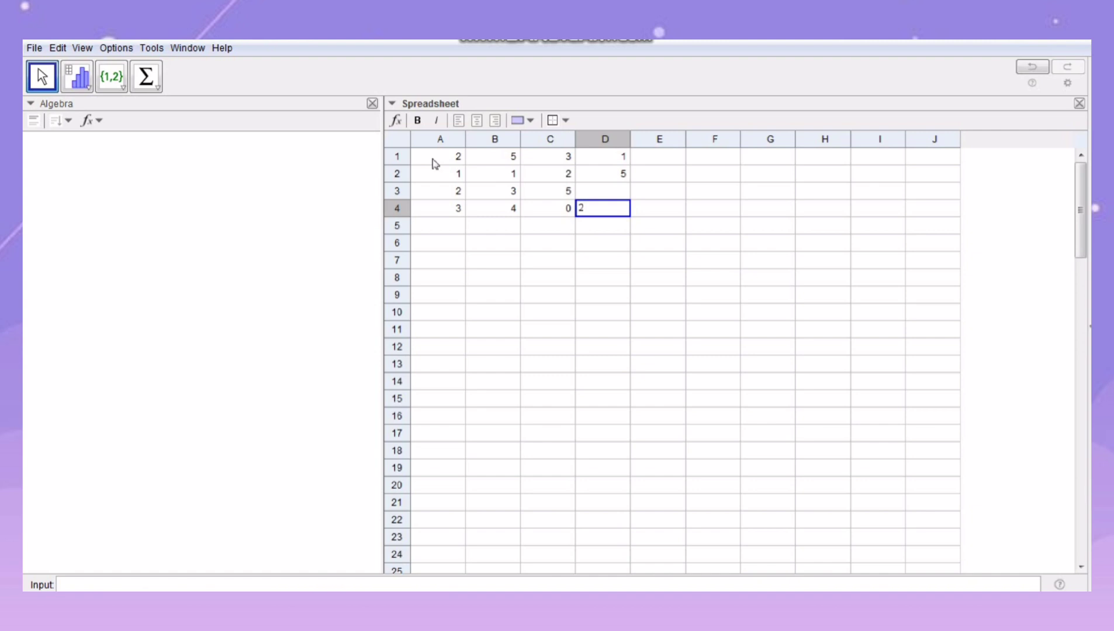
key("Up")
type("2")
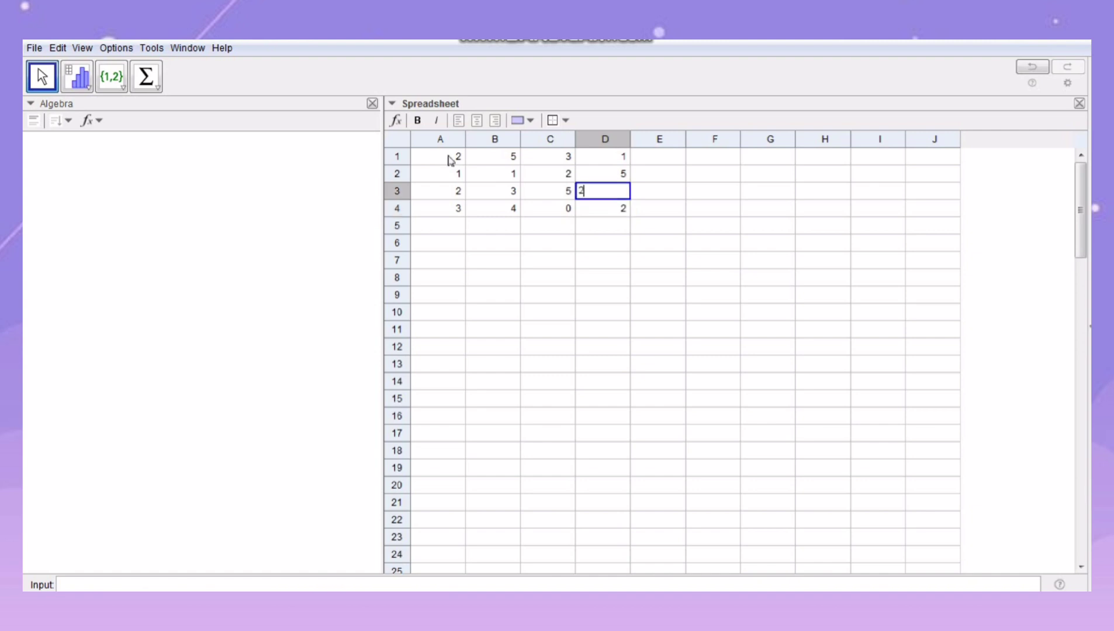
- Fill cells A6 to D6 with 4, 2, 0 and 0, dismissing the Windows color scheme prompt without changing the scheme
left_click(441, 252)
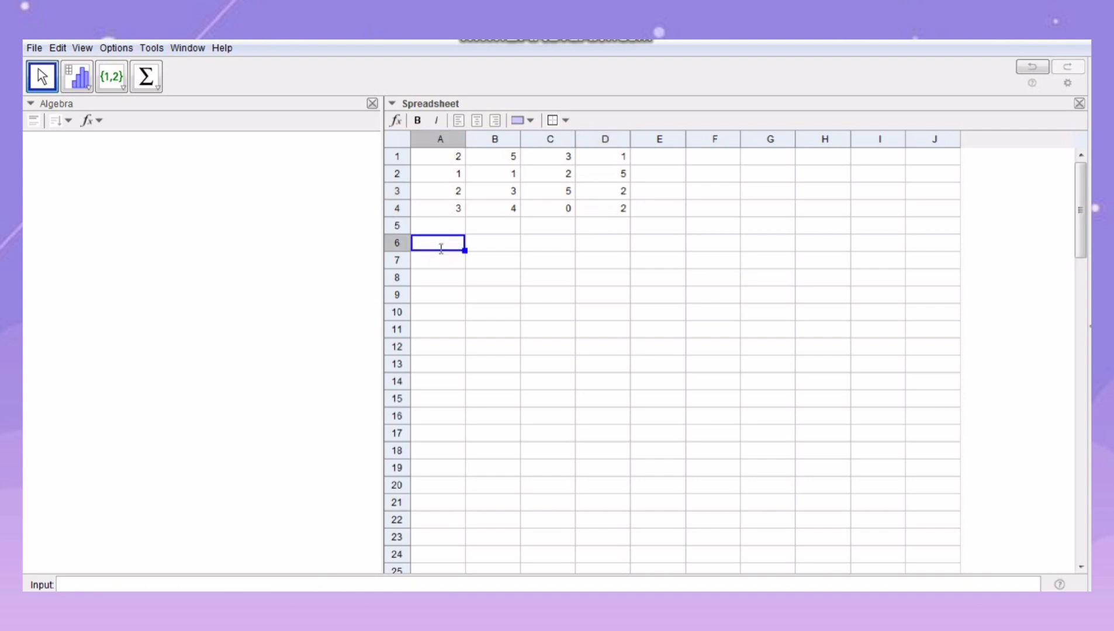
type("4")
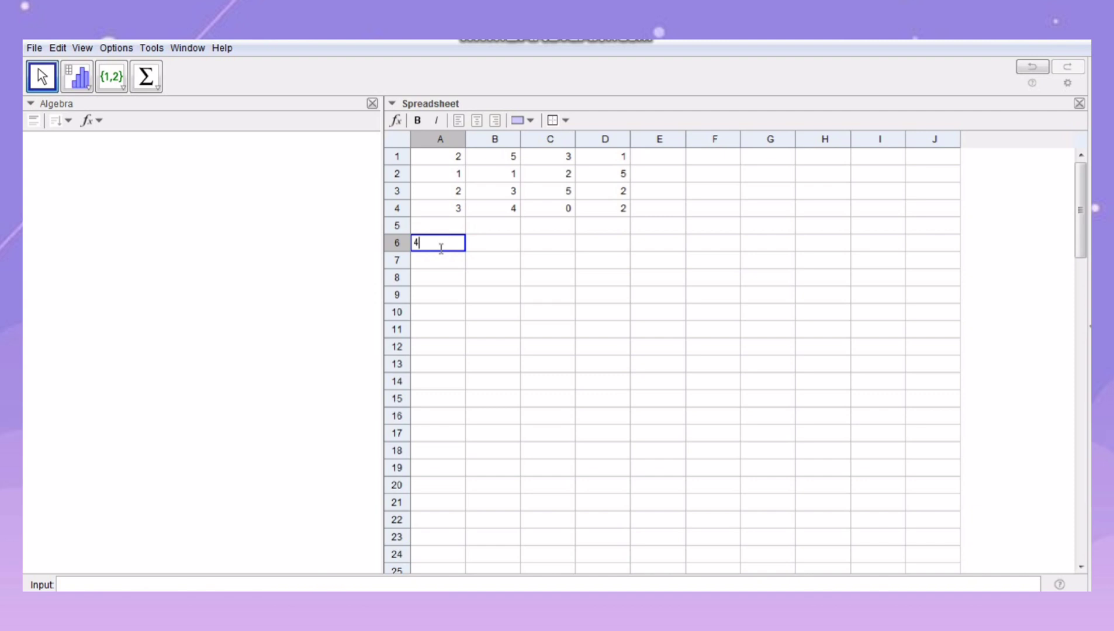
key("Right")
type("2")
key("Right")
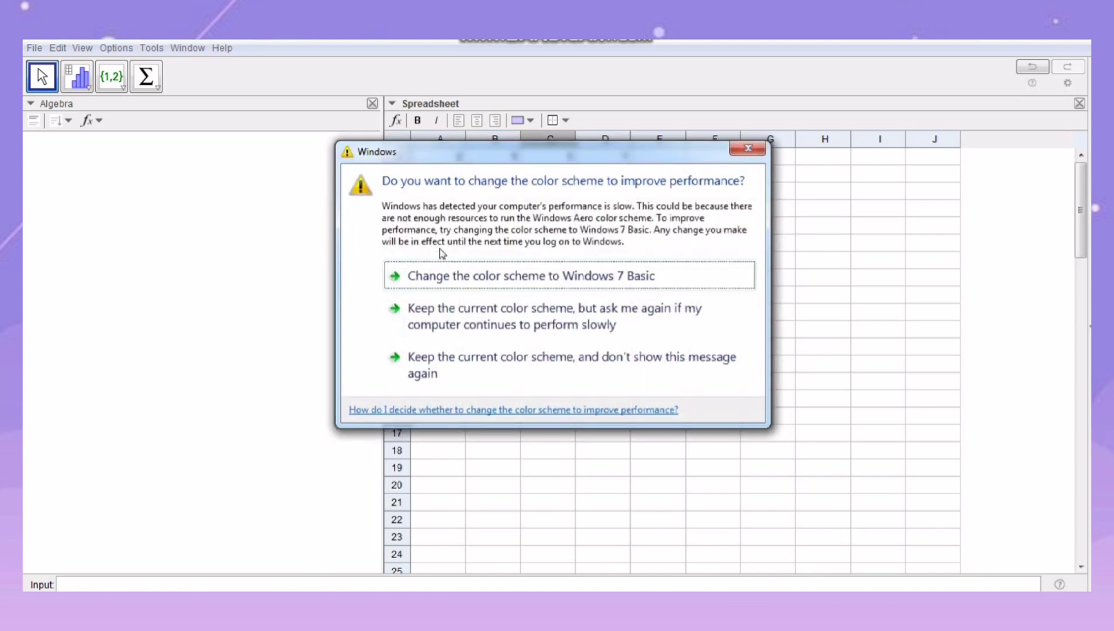
left_click(734, 148)
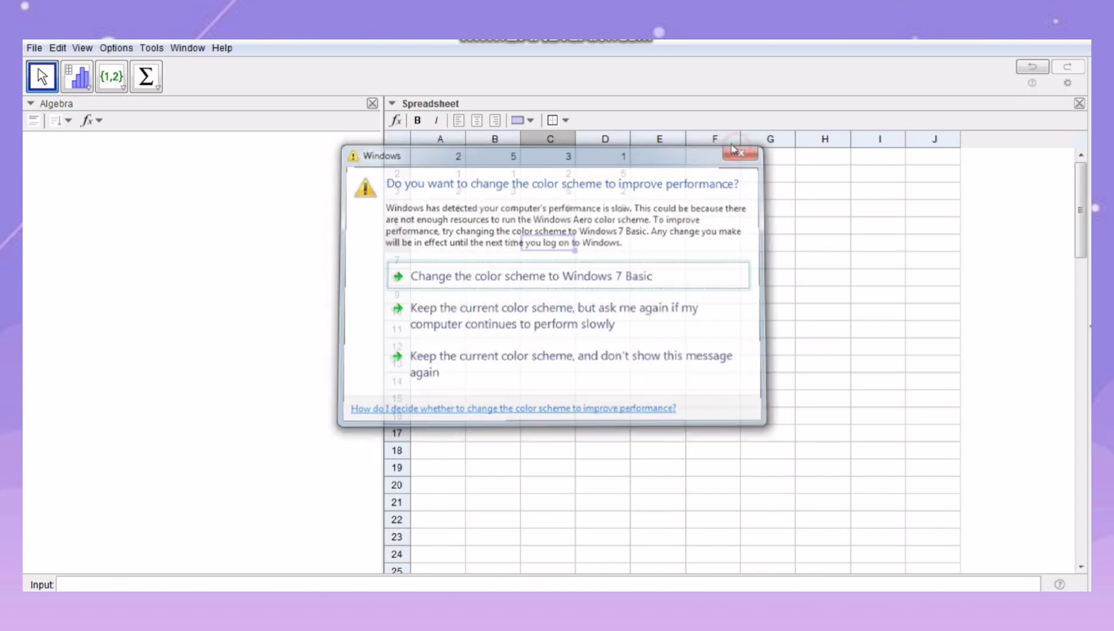
type("0")
key("Tab")
type("0")
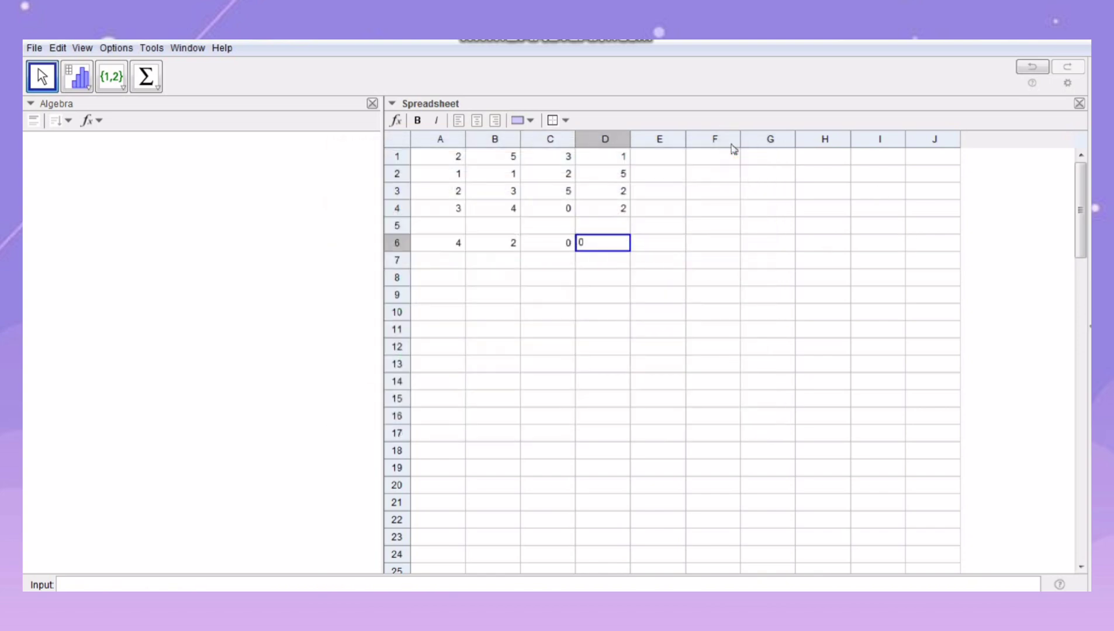
key("Return")
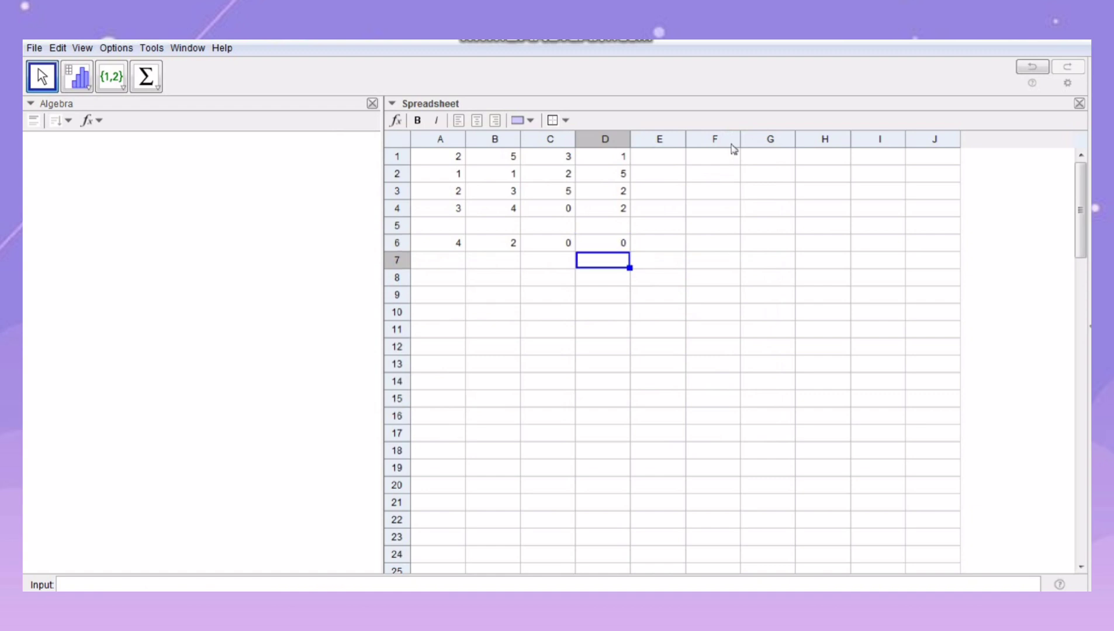
- Fill cells A7 to D7 with 1, 5, 3 and 3
type("3")
key("Left")
type("3")
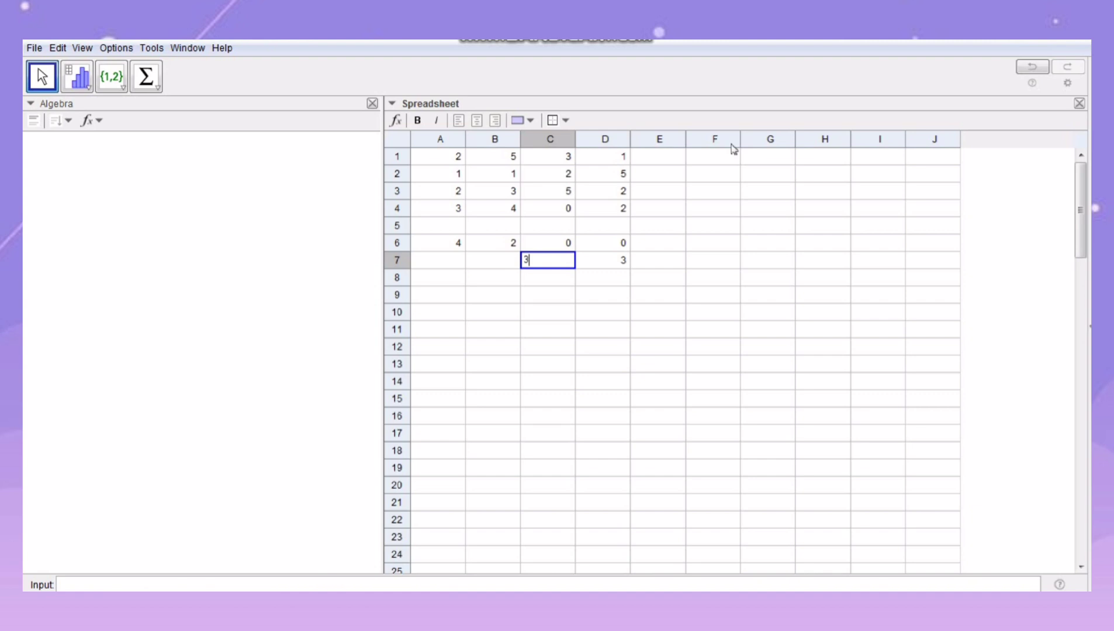
key("Left")
type("5")
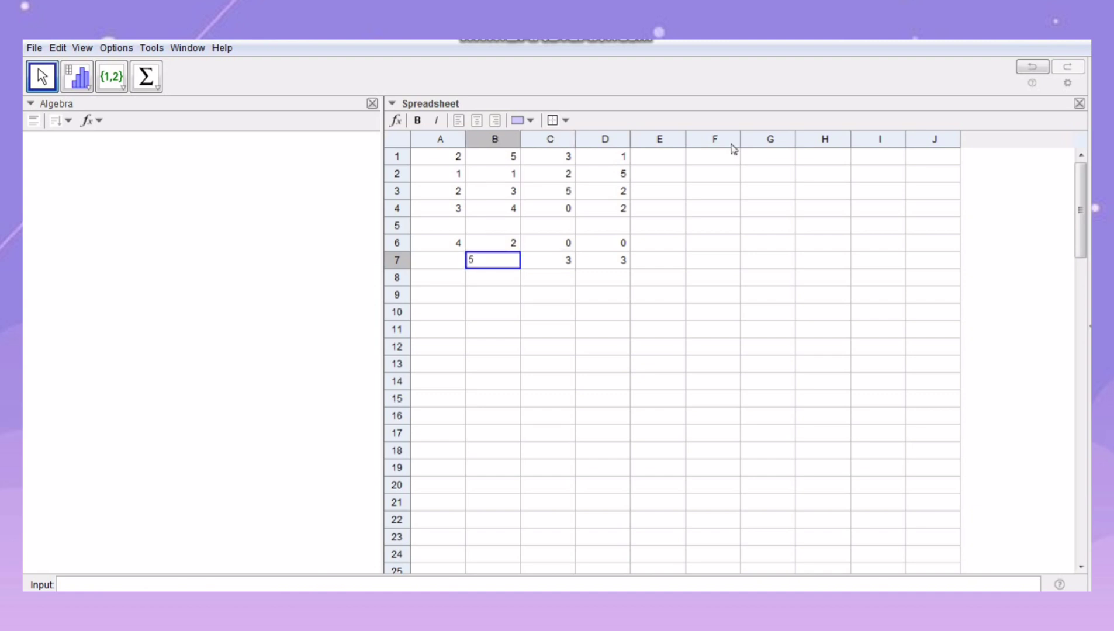
key("Left")
type("1")
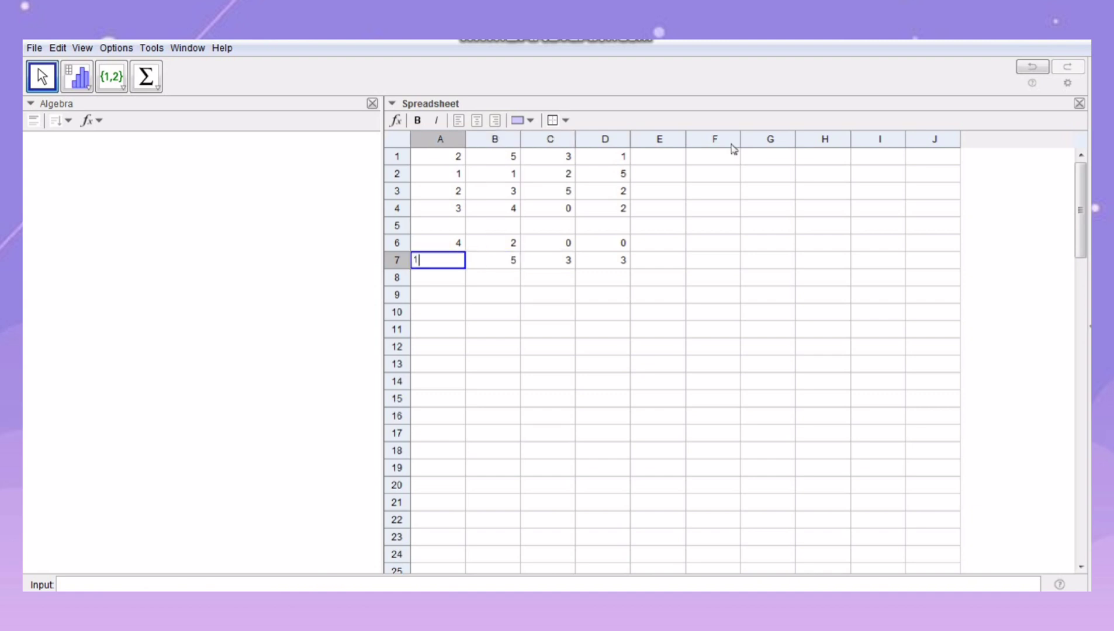
key("Return")
- Enter 2 and 3 in cells A8 and A9, and 1 and 0 in cells B8 and B9
type("2")
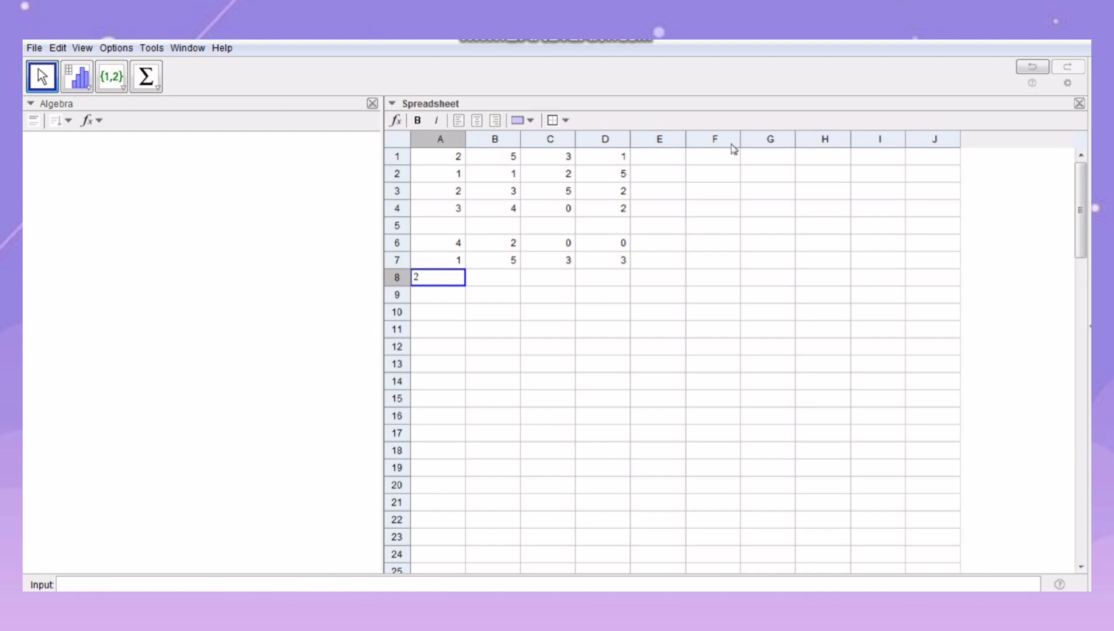
key("Return")
type("3")
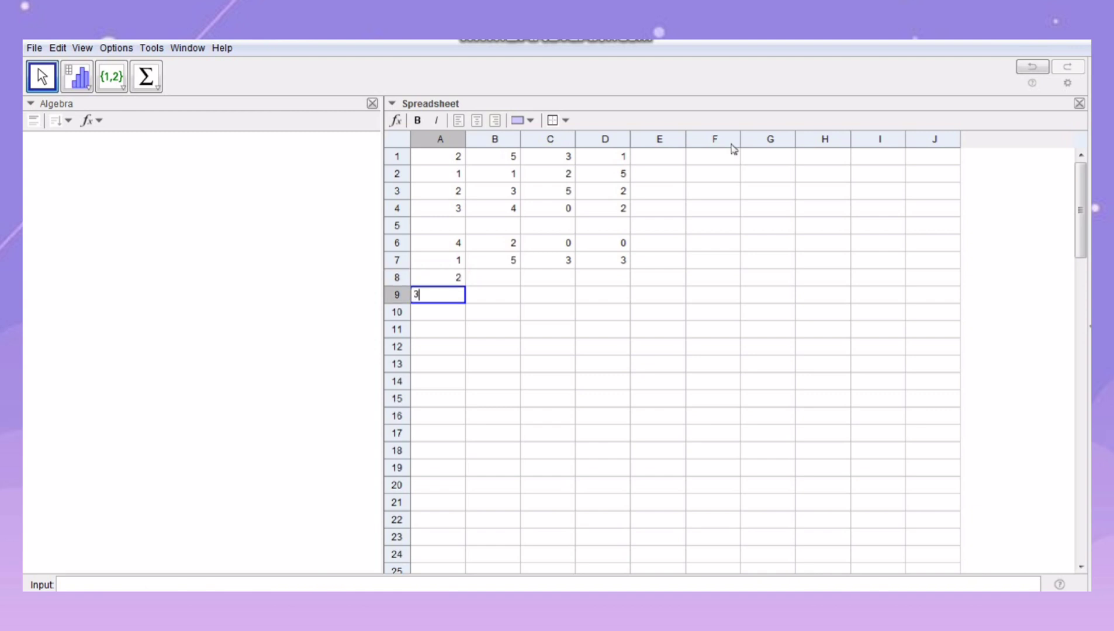
key("Right")
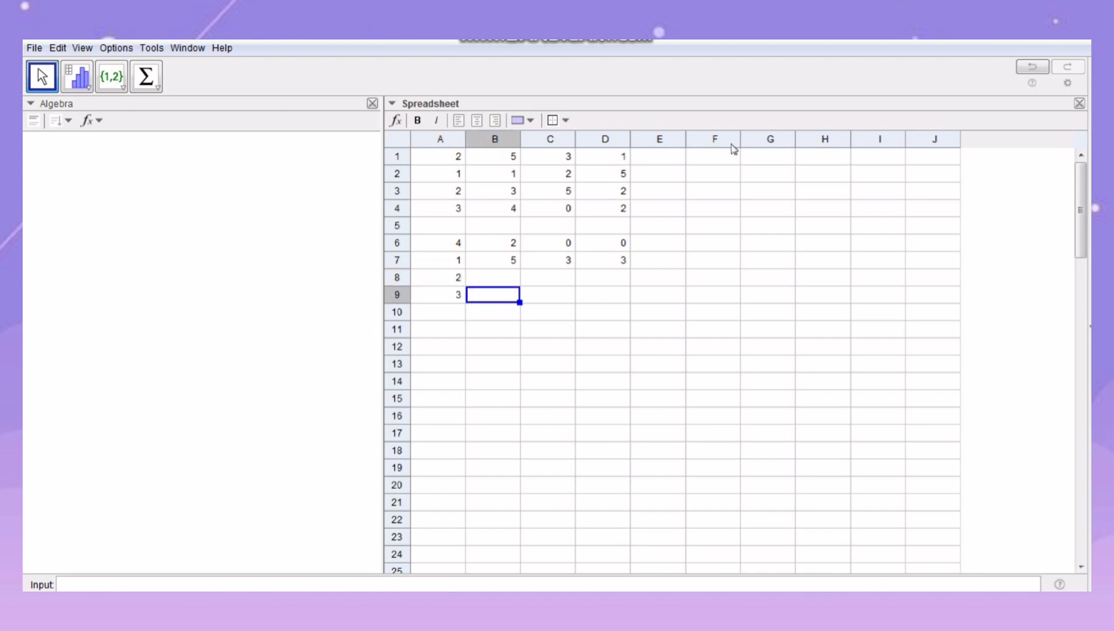
type("0")
key("Up")
type("1")
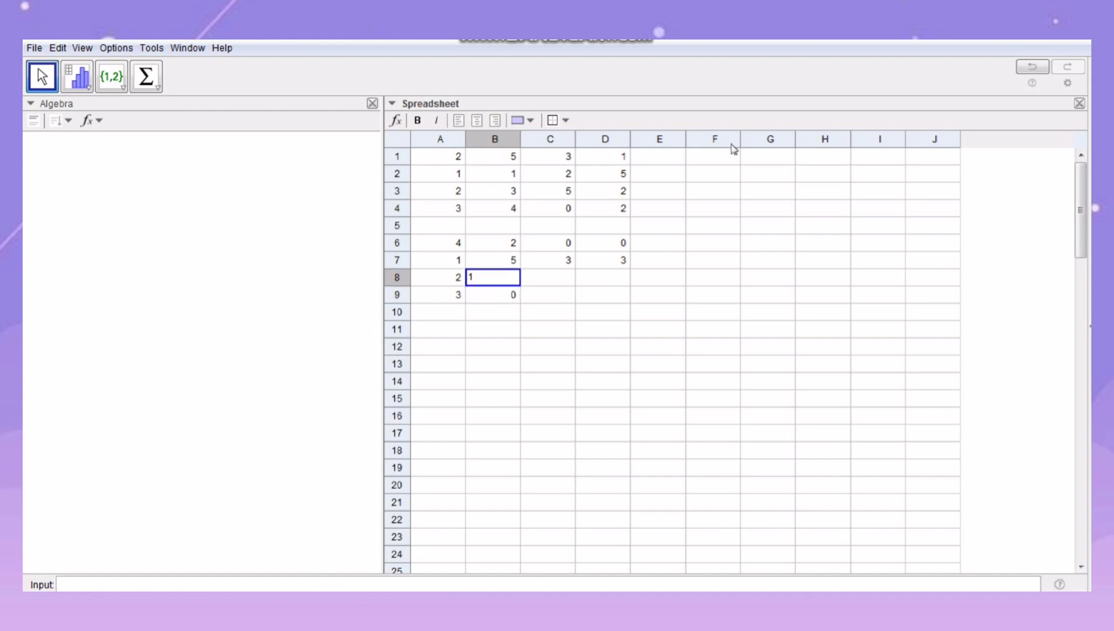
- Enter 0 and 1 in cells C8 and C9, and 2 and 4 in cells D8 and D9
key("Right")
type("0")
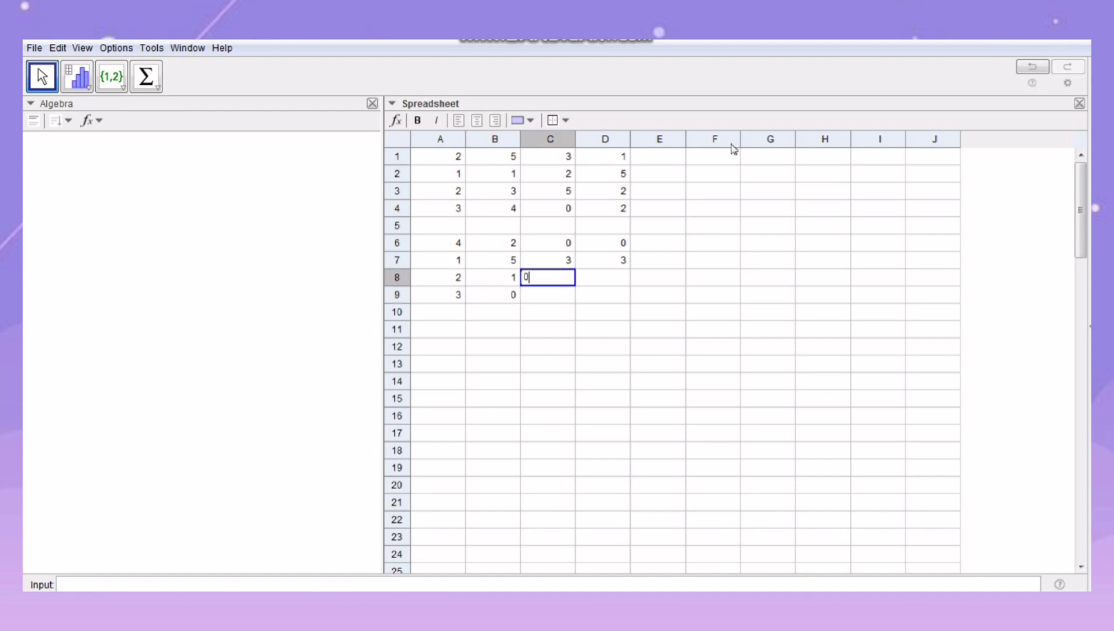
key("Down")
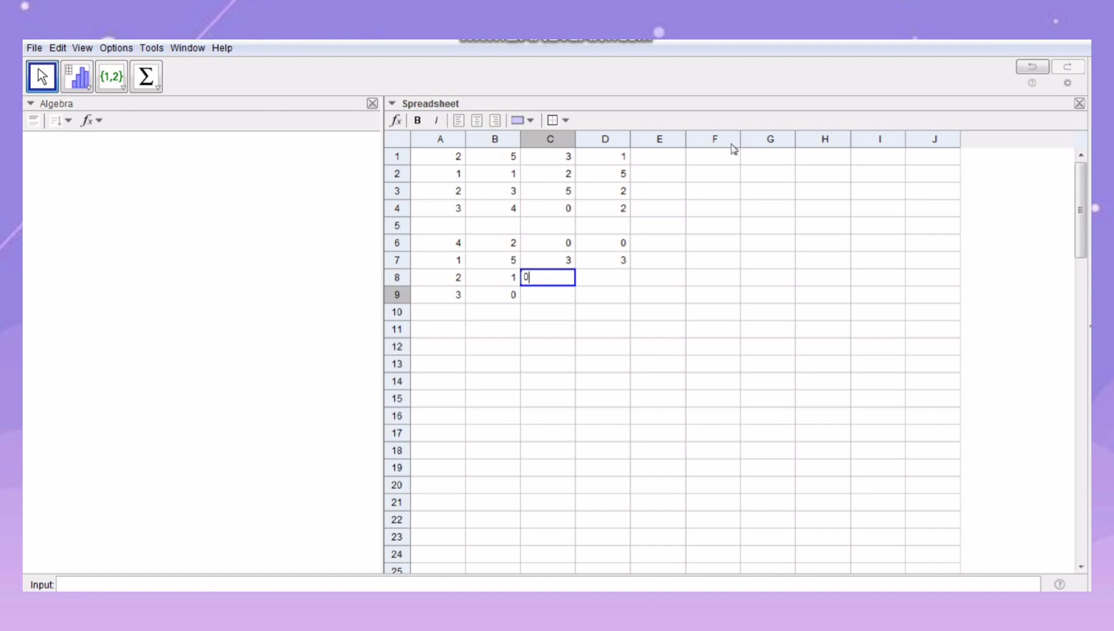
type("1")
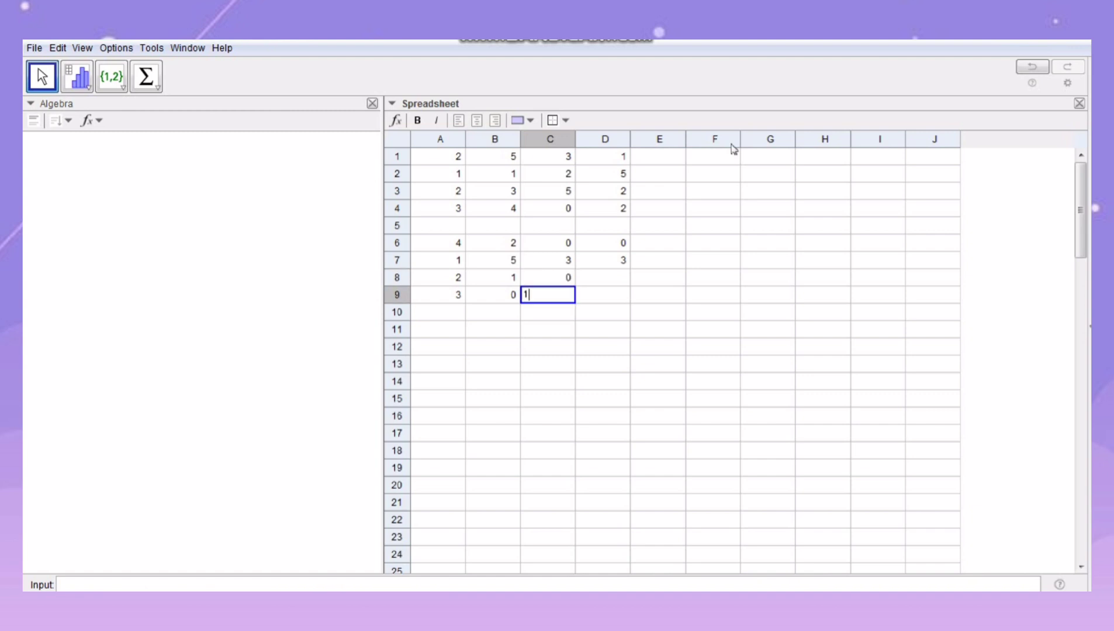
key("Right")
type("4")
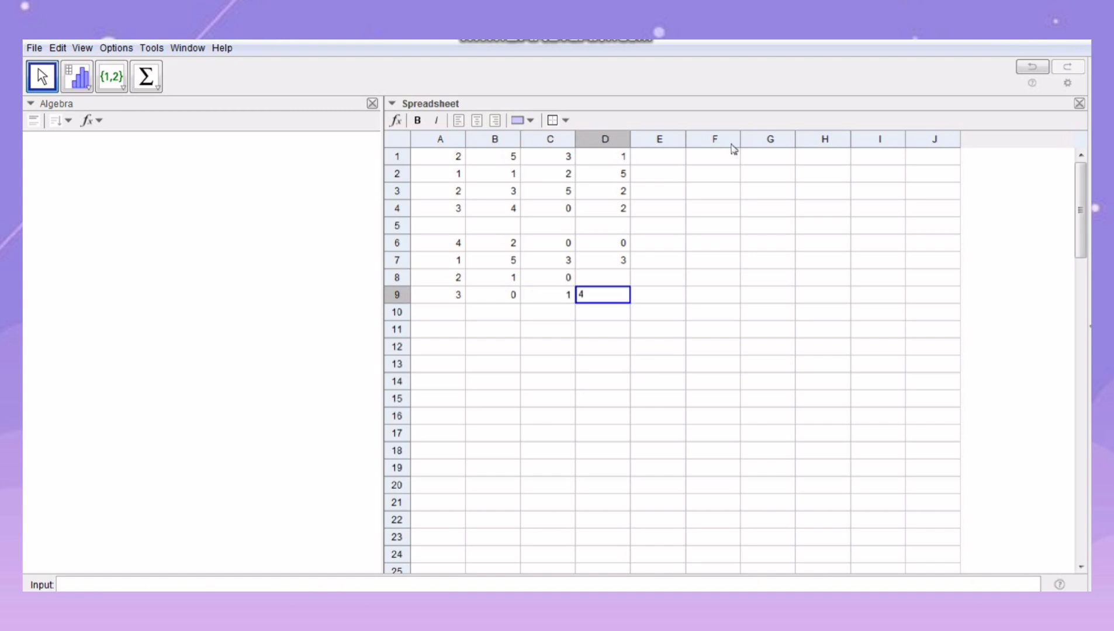
key("Up")
type("2")
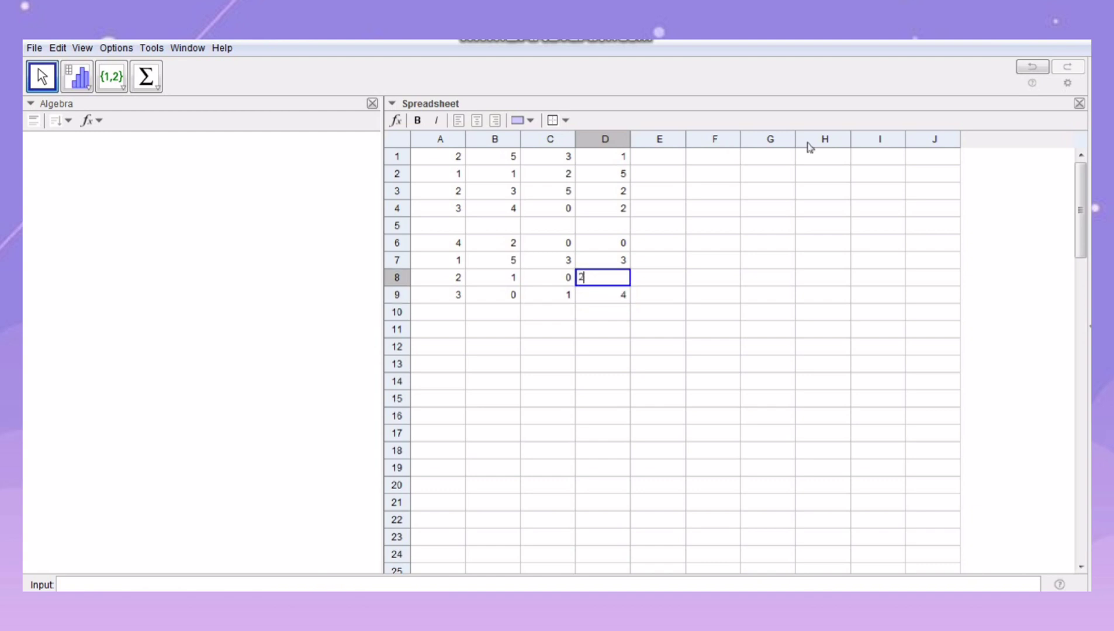
left_click(604, 331)
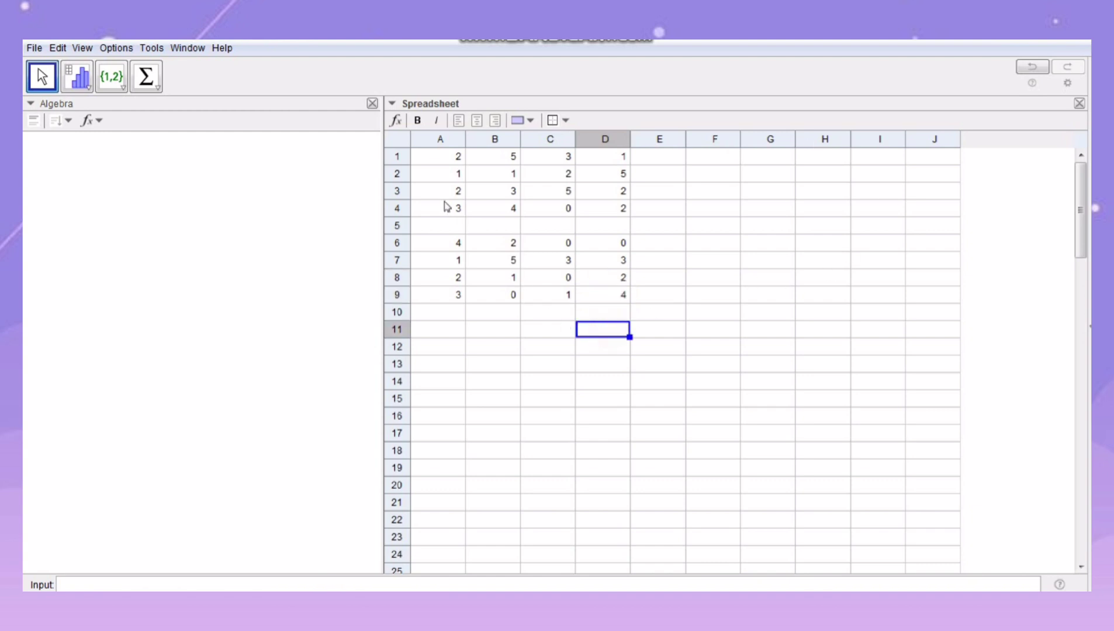
- Create a matrix from the first block of numbers, cells A1:D4
left_click_drag(448, 157, 605, 213)
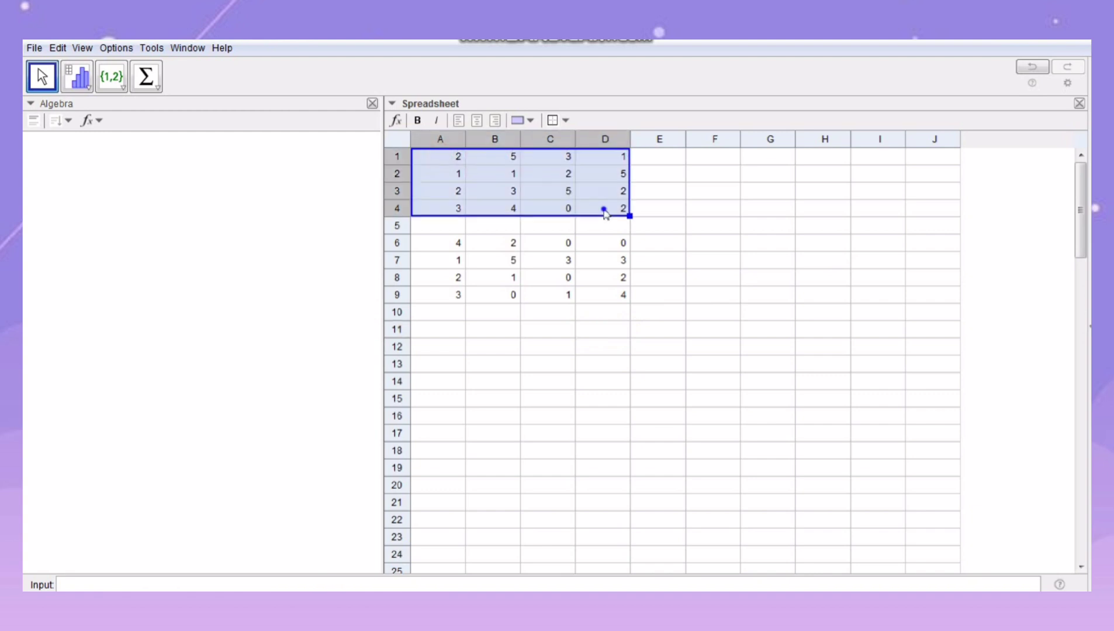
right_click(606, 215)
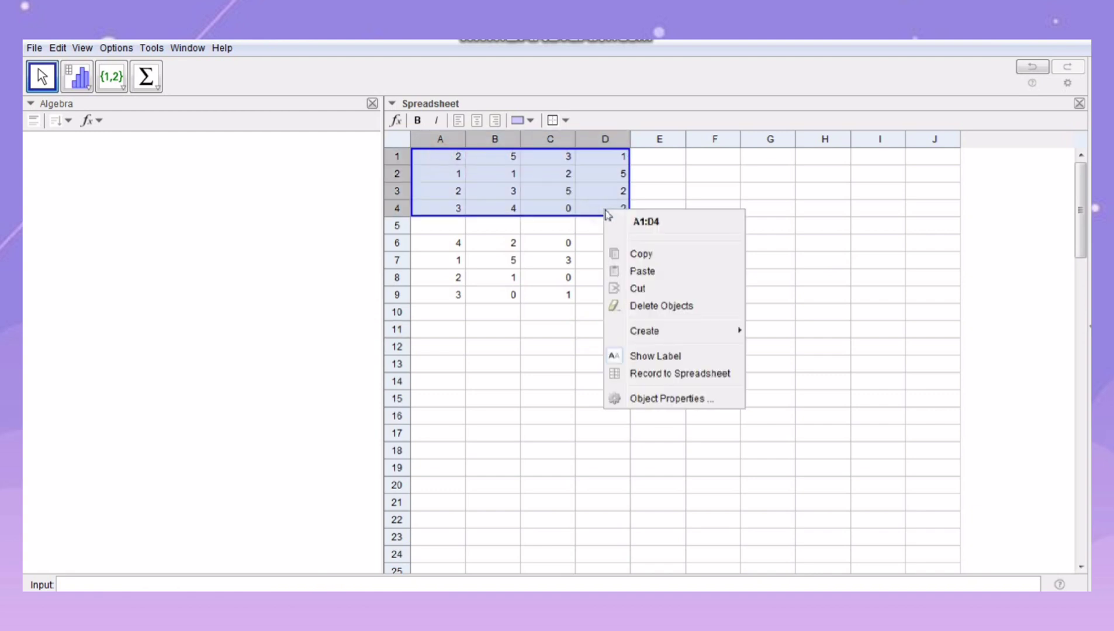
mouse_move(735, 329)
left_click(779, 366)
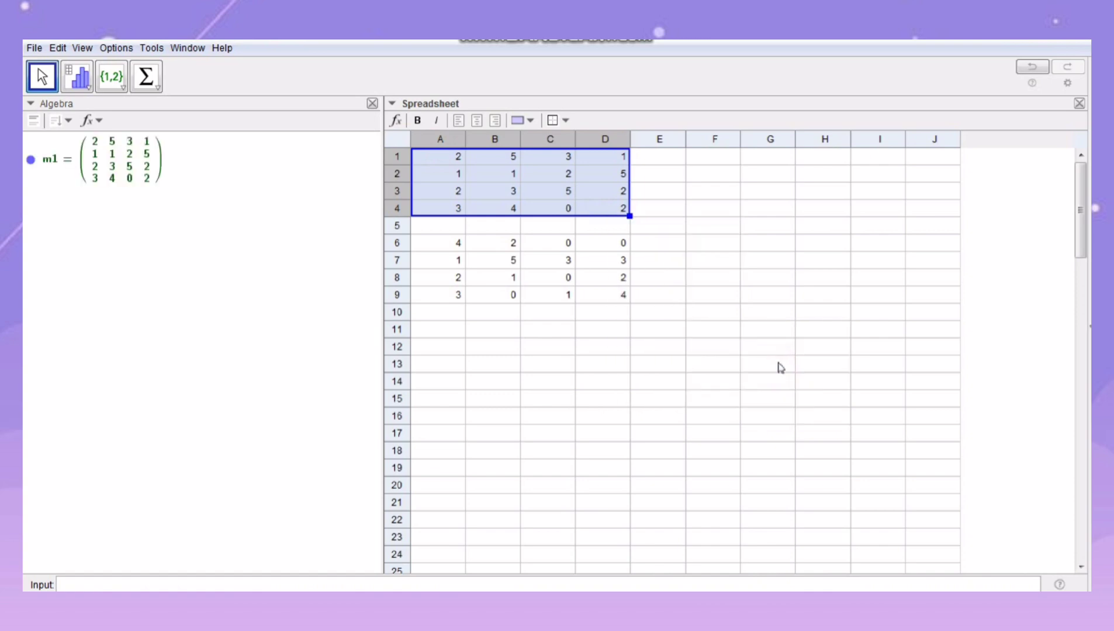
- Create a second matrix from the block of numbers in cells A6:D9
left_click(443, 242)
left_click_drag(464, 249, 620, 301)
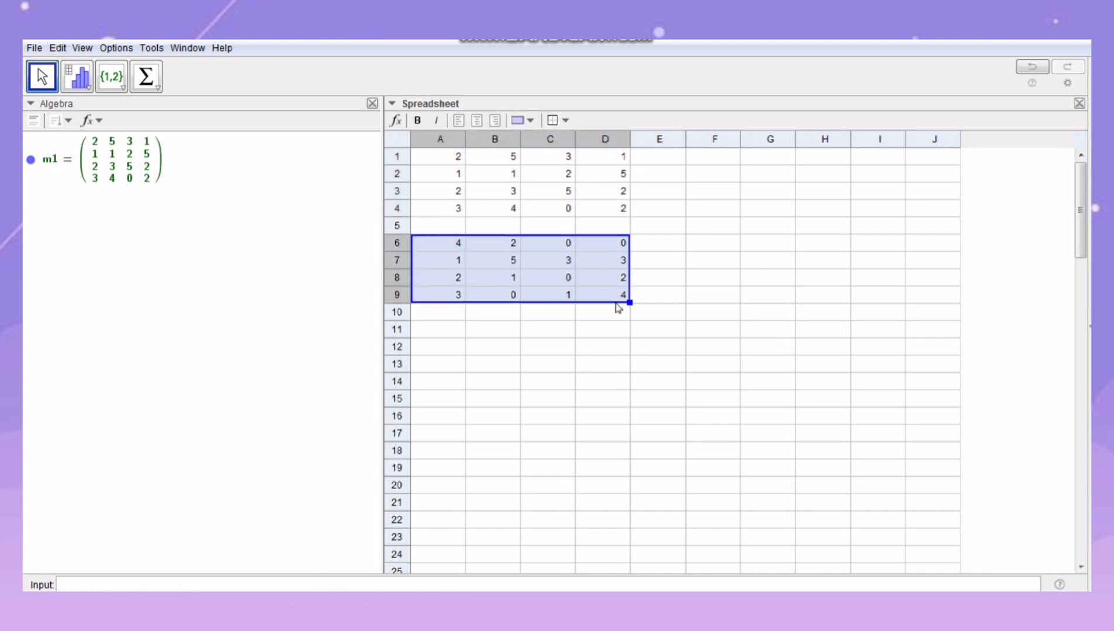
right_click(622, 292)
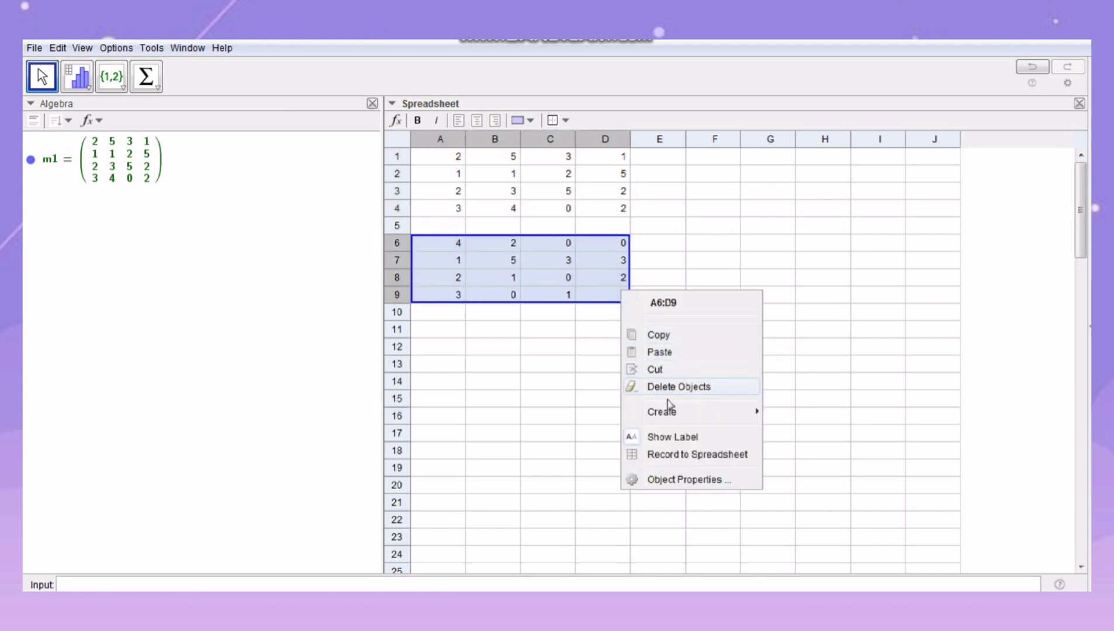
mouse_move(670, 416)
left_click(795, 447)
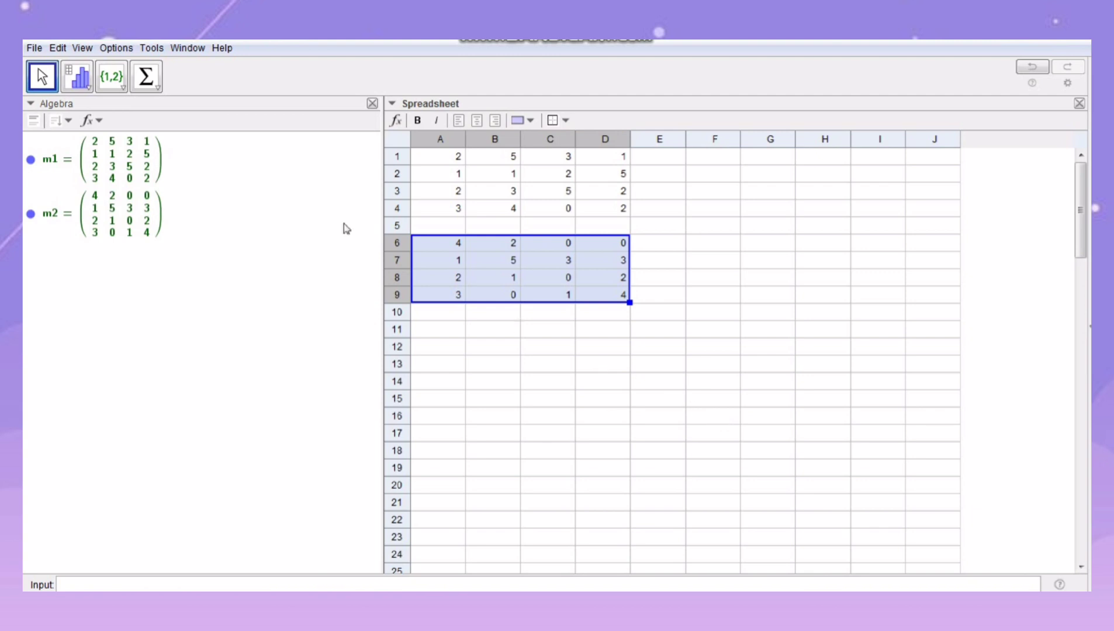
- Rename the matrix m1 to A
right_click(54, 160)
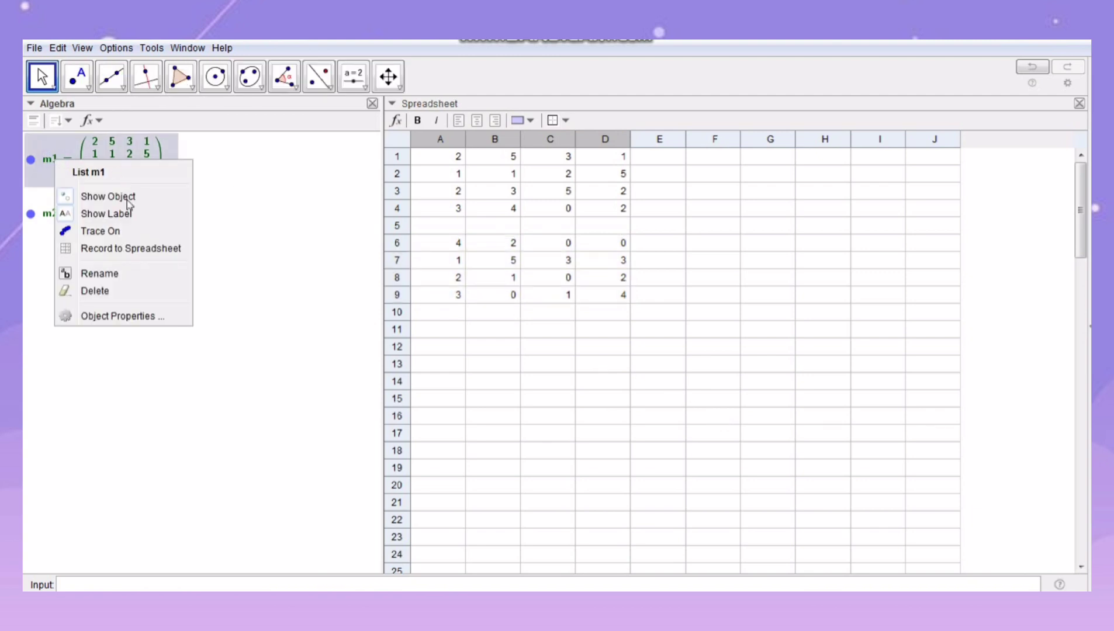
left_click(125, 274)
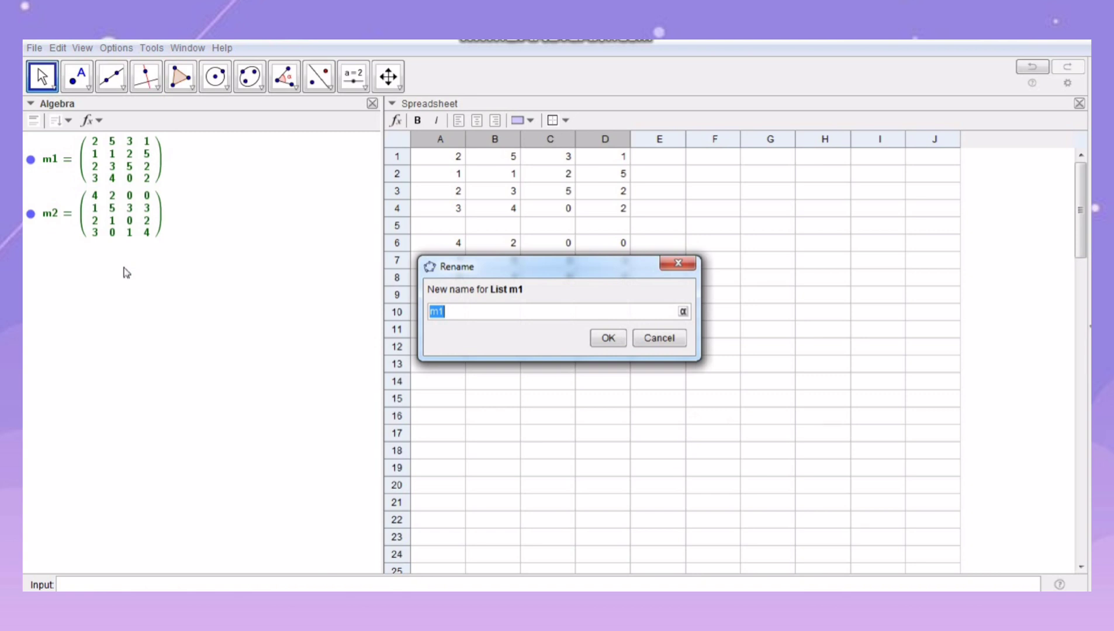
type("A")
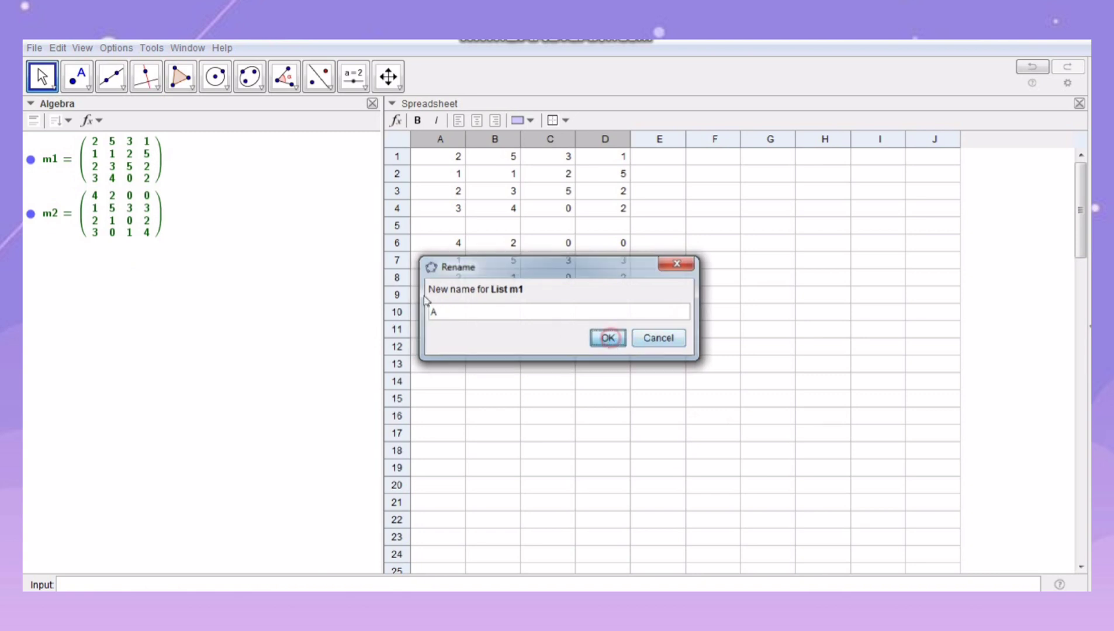
left_click(608, 338)
- Rename the matrix m2 to B
right_click(57, 210)
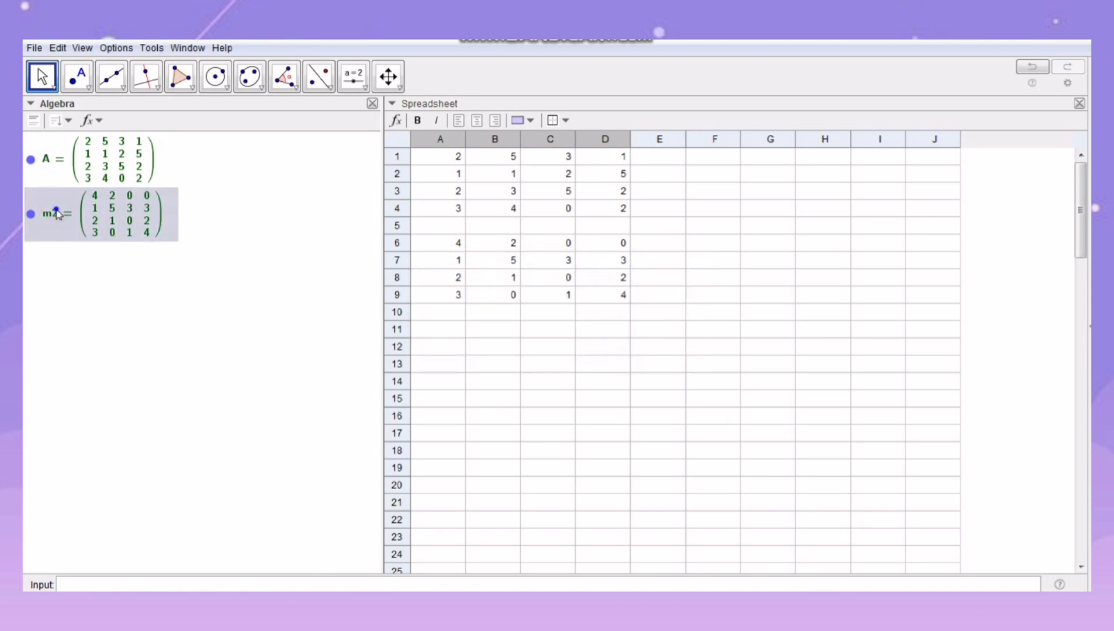
left_click(115, 320)
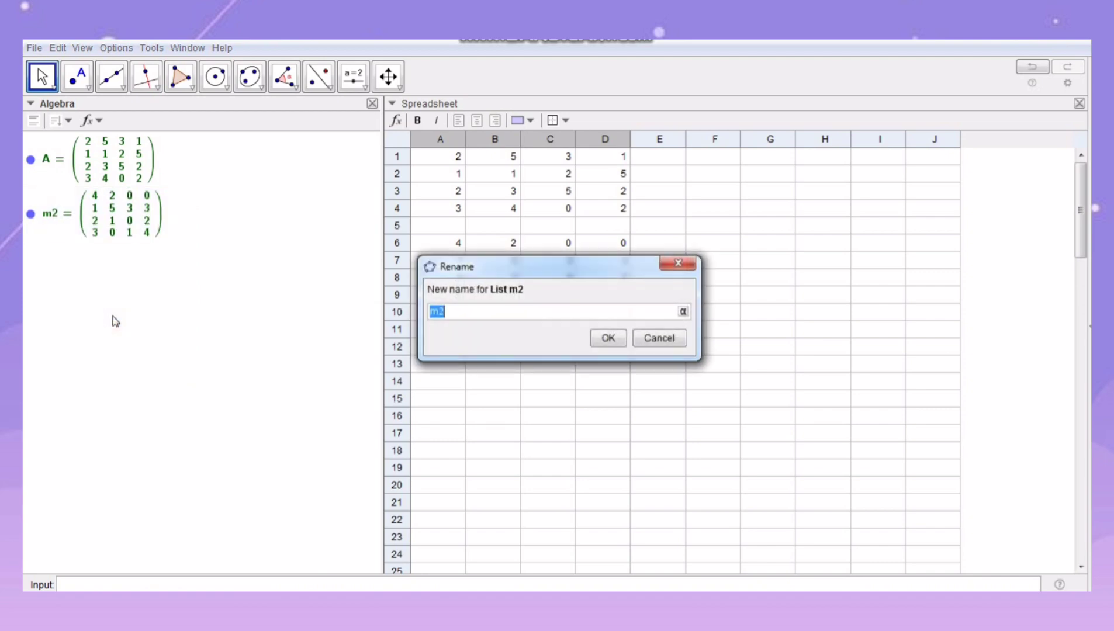
type("B")
left_click(602, 341)
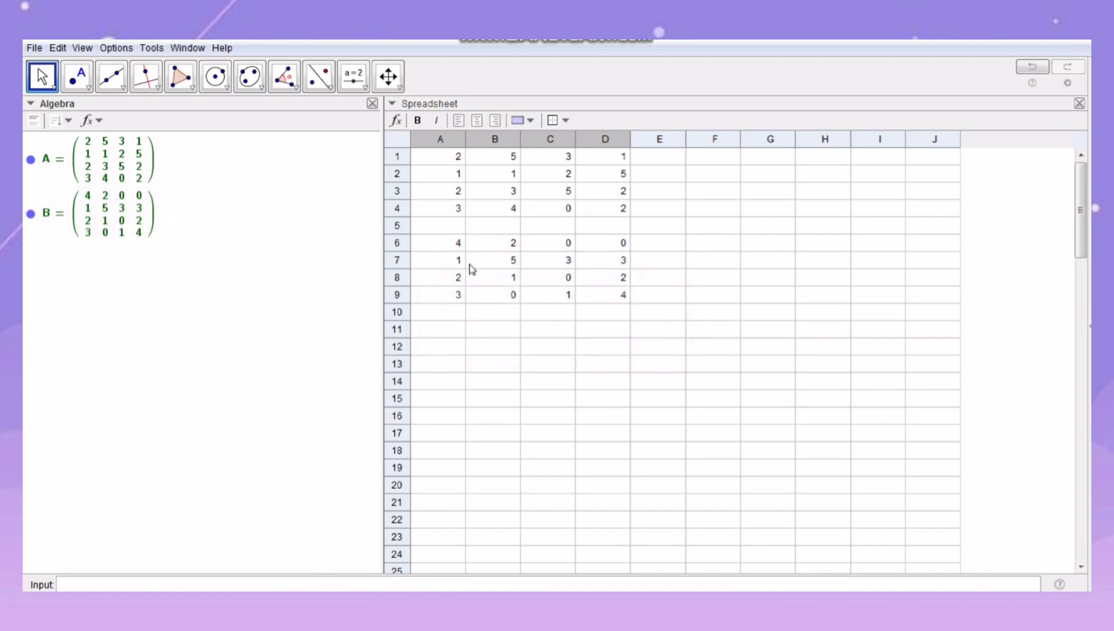
- Show the CAS view and widen it at the expense of the spreadsheet
left_click(84, 49)
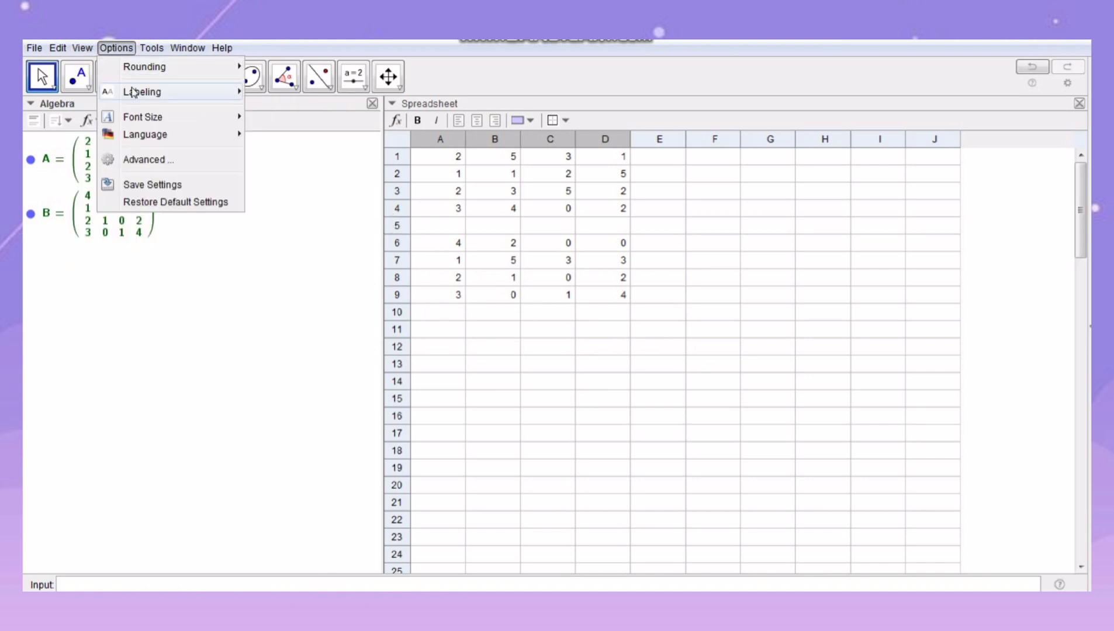
left_click(108, 102)
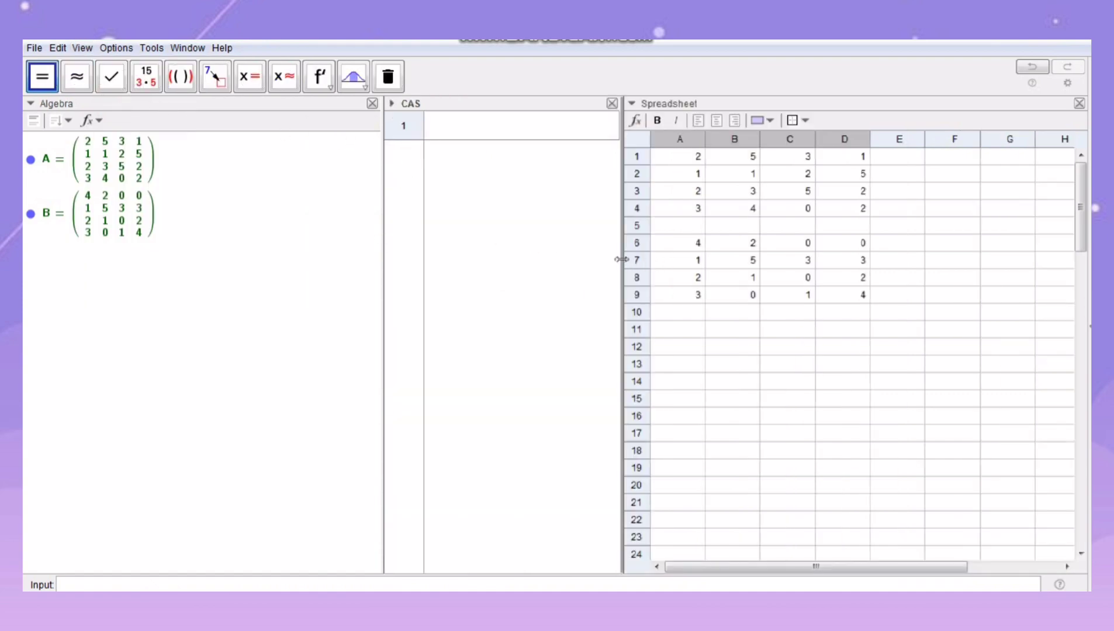
left_click_drag(621, 260, 716, 259)
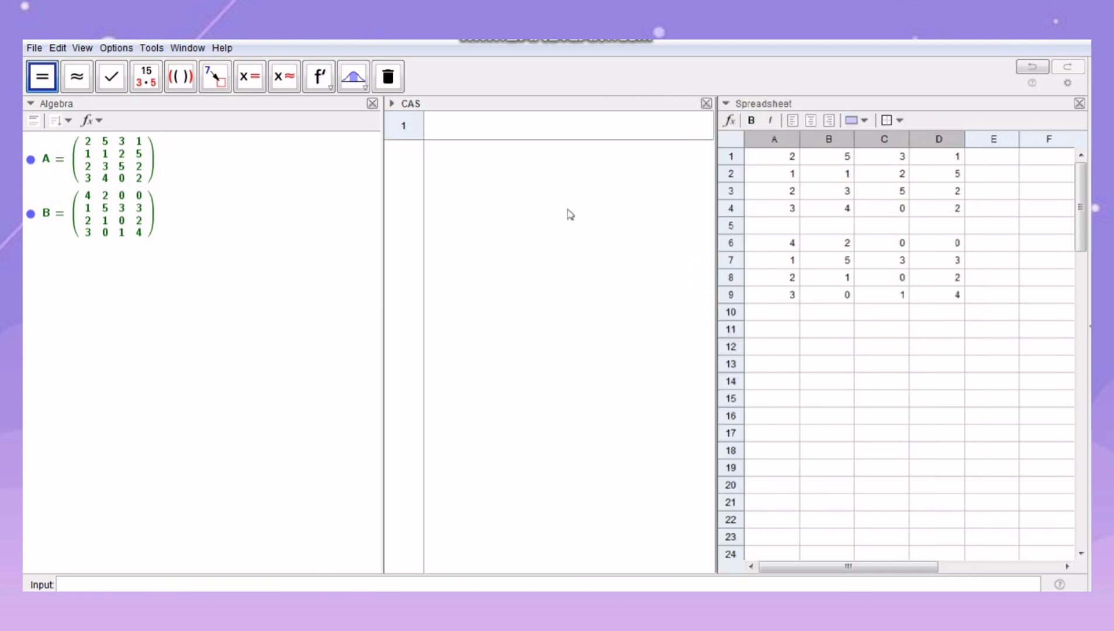
- Calculate the matrix sum A+B in the first CAS row
left_click(514, 128)
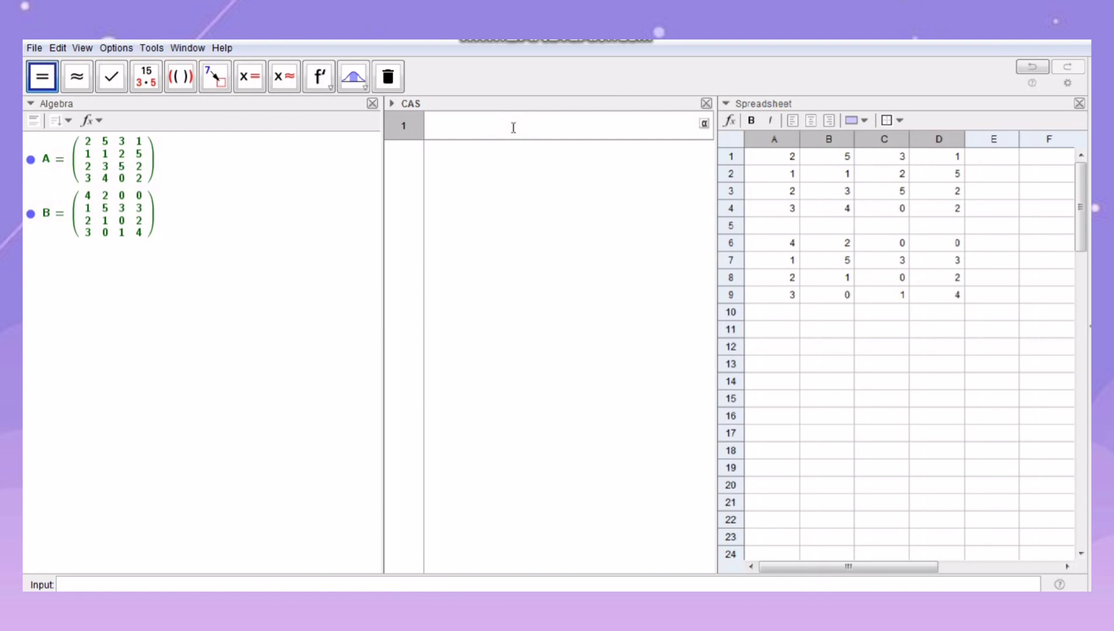
type("A+B")
key("Return")
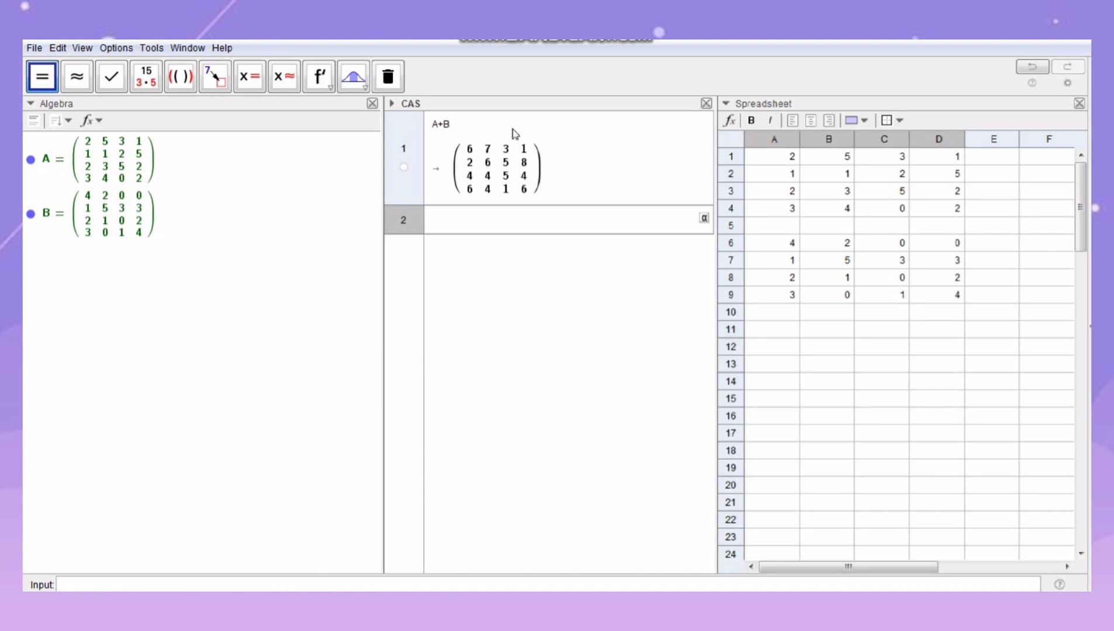
- Calculate the difference A-B and the product A*B in CAS rows 2 and 3
type("A-B")
key("Return")
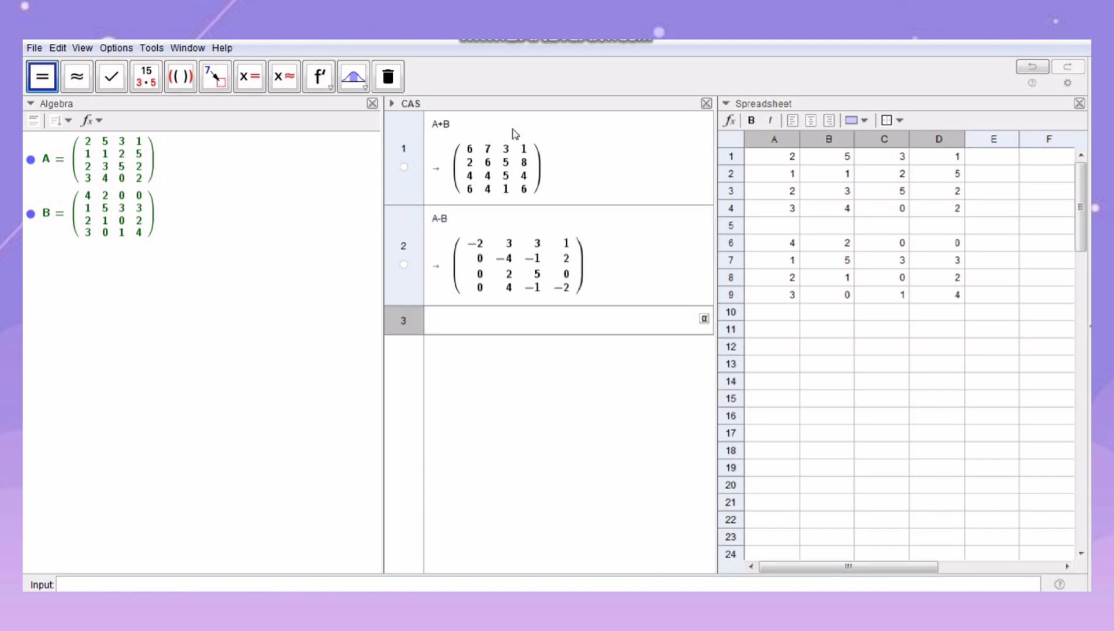
type("A*B")
key("Return")
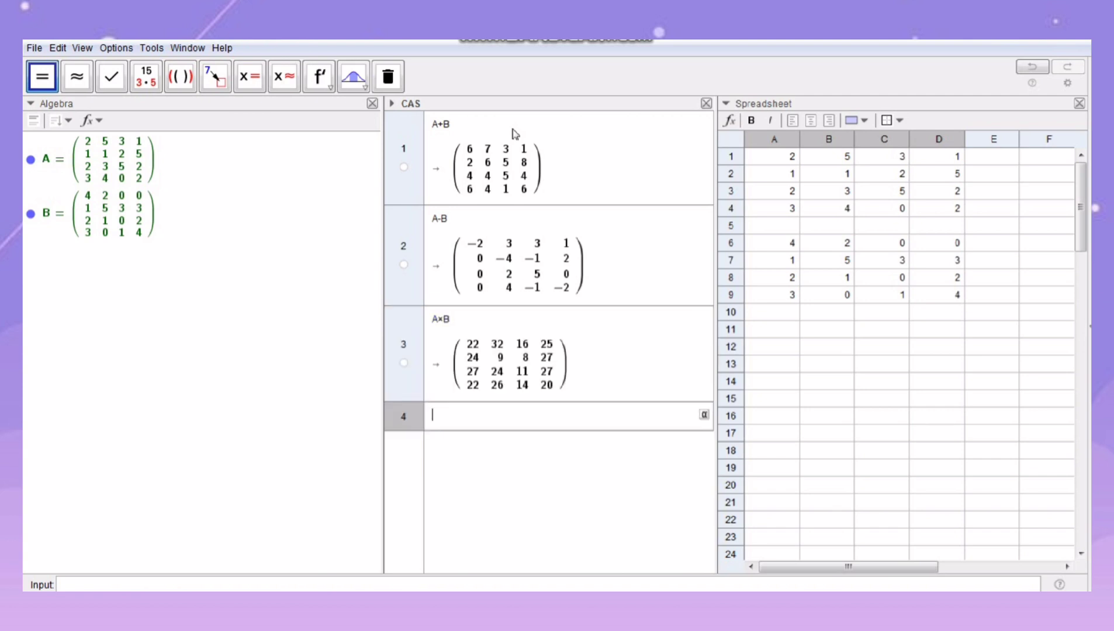
- Try to calculate the inverse of matrix A in CAS row 4 by evaluating INVERS(A)
type("INV")
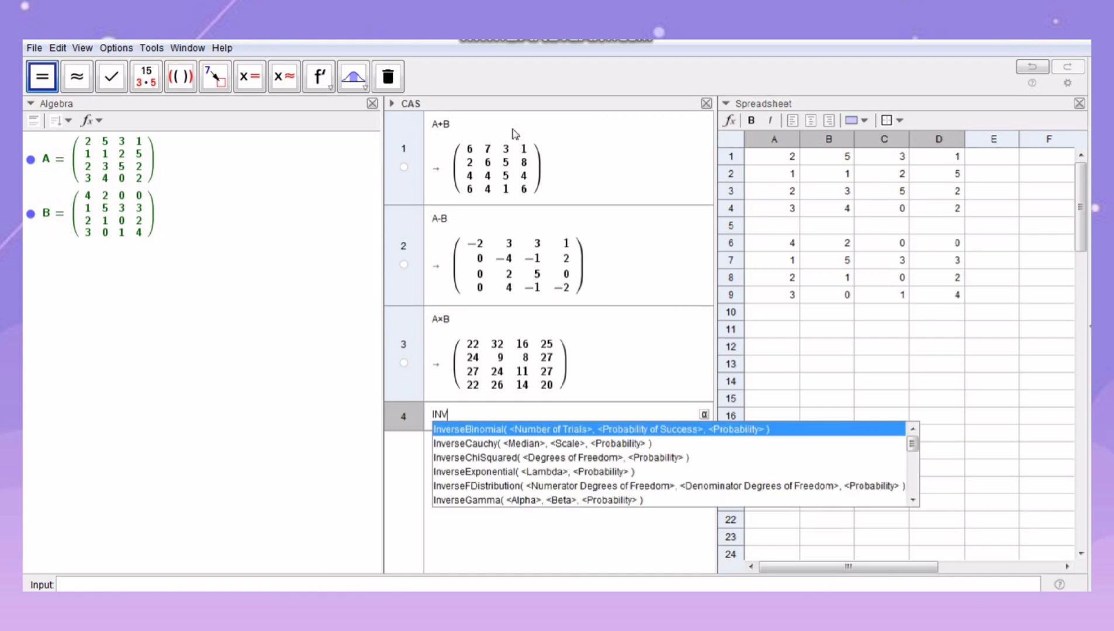
type("ERS")
key("Escape")
type("(")
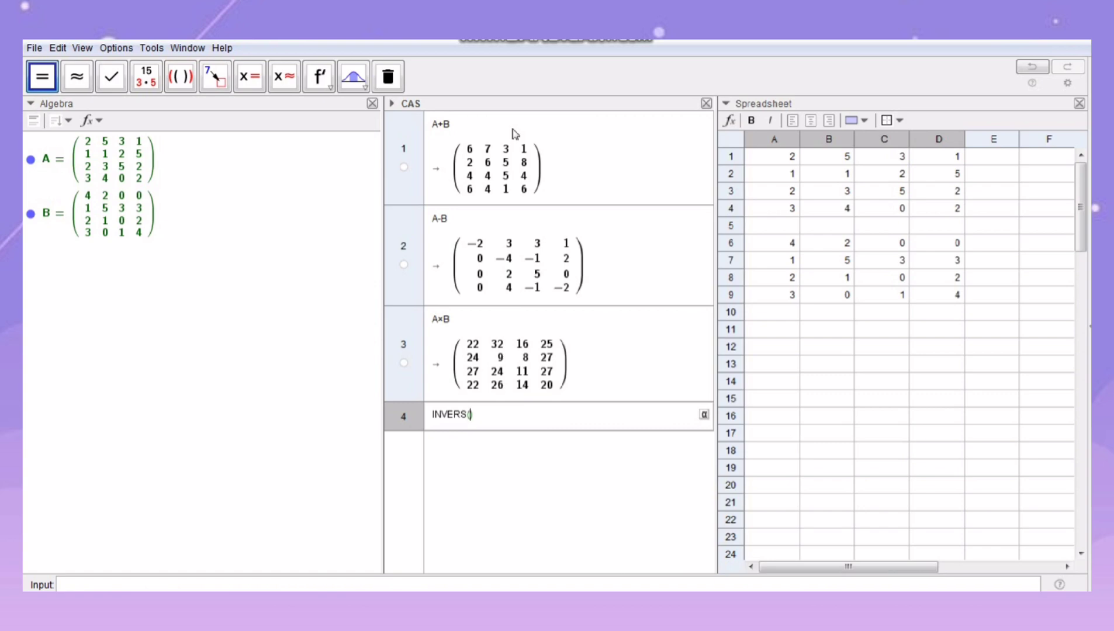
type("A")
key("Return")
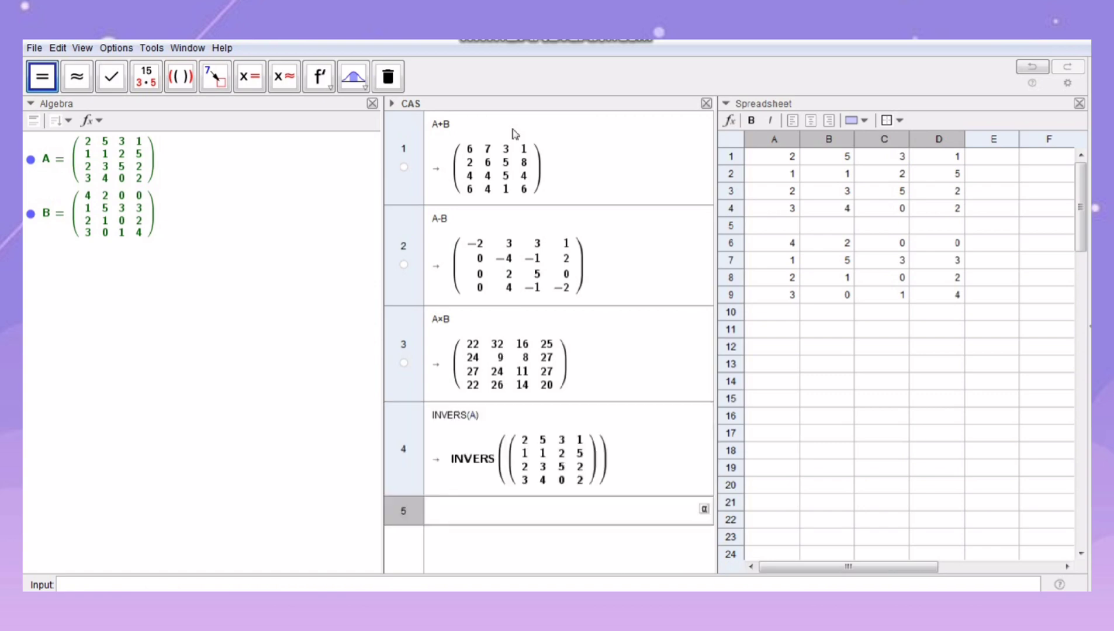
- Calculate the transpose of matrix B in CAS row 5 with TRANSPOSE(B)
type("TRANSPOSE(B")
left_click(555, 509)
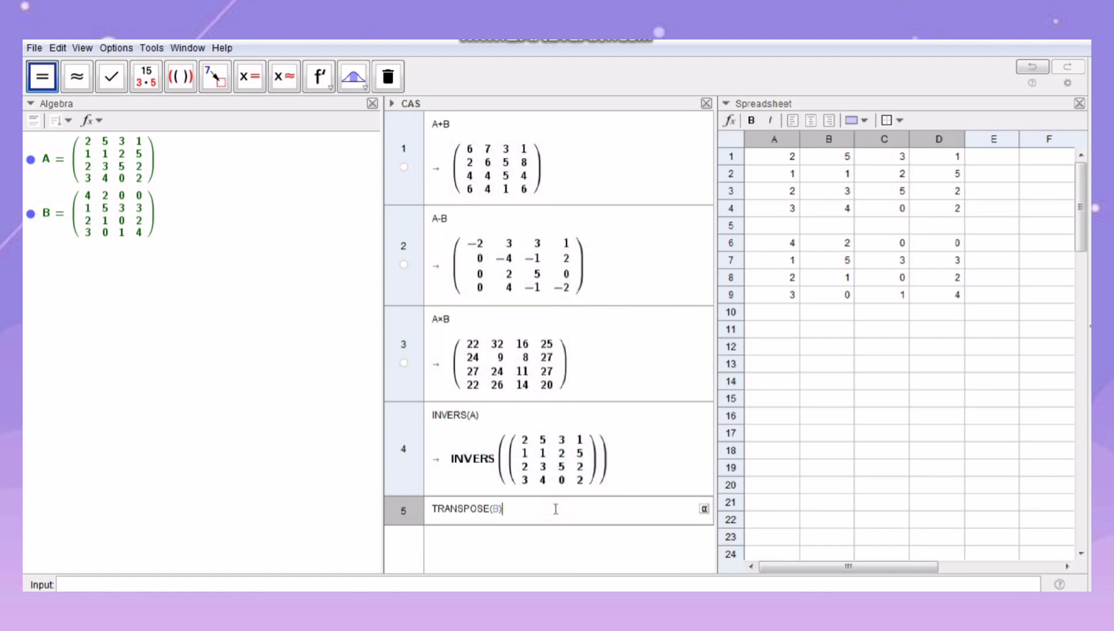
key("Return")
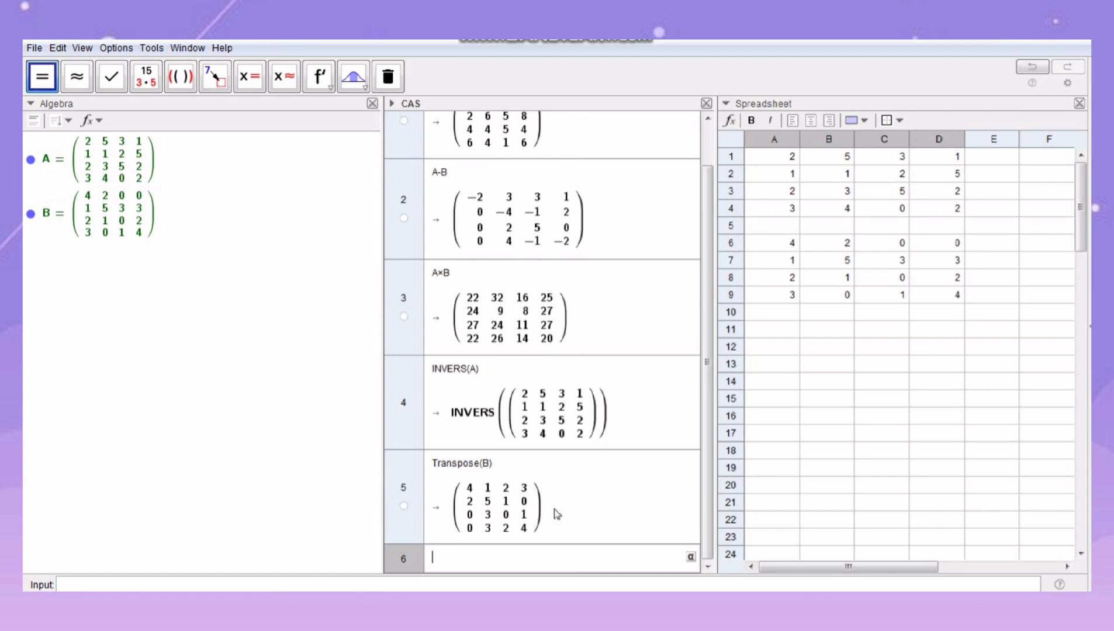
- Narrow the Algebra view by moving its border with the CAS view, and review the matrix results from the first row
left_click(708, 280)
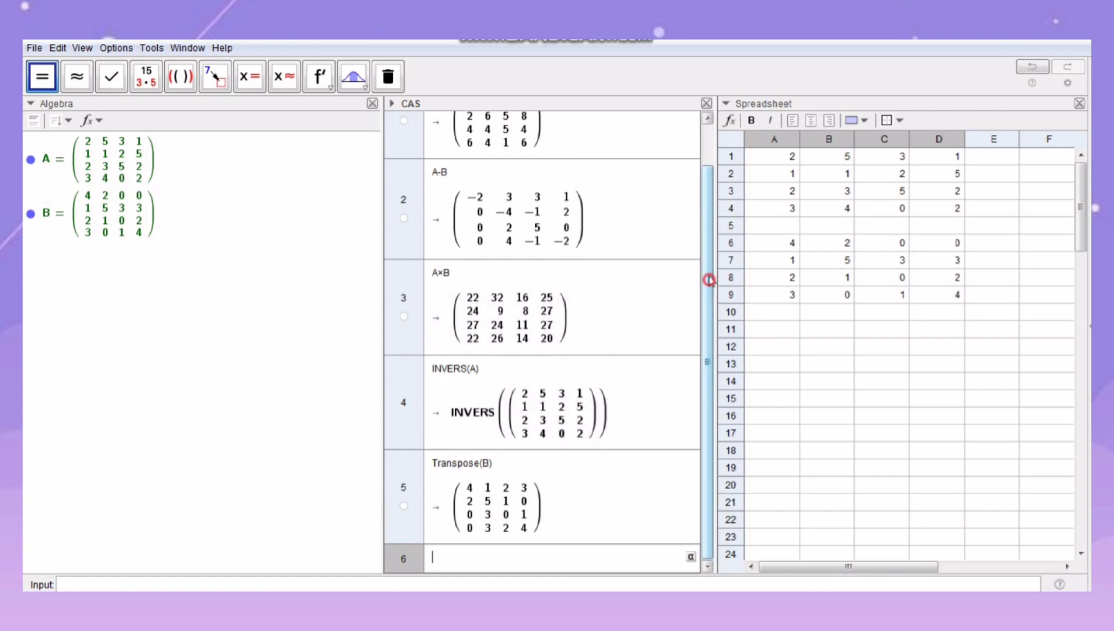
mouse_move(708, 280)
left_mouse_down()
mouse_move(710, 228)
mouse_move(712, 291)
left_mouse_up()
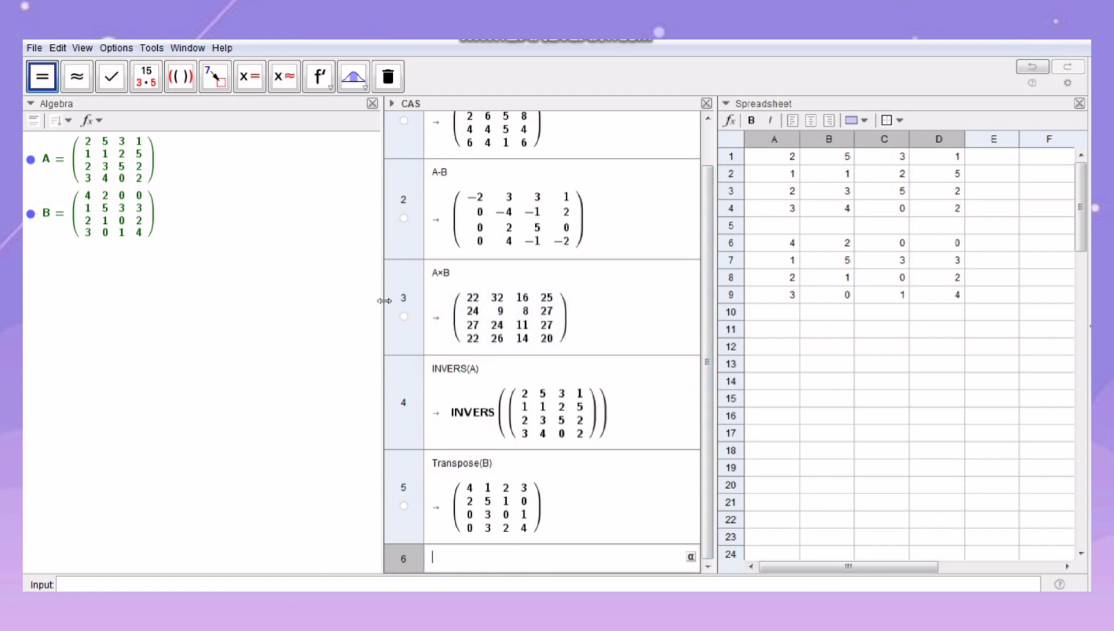
left_click_drag(381, 304, 330, 304)
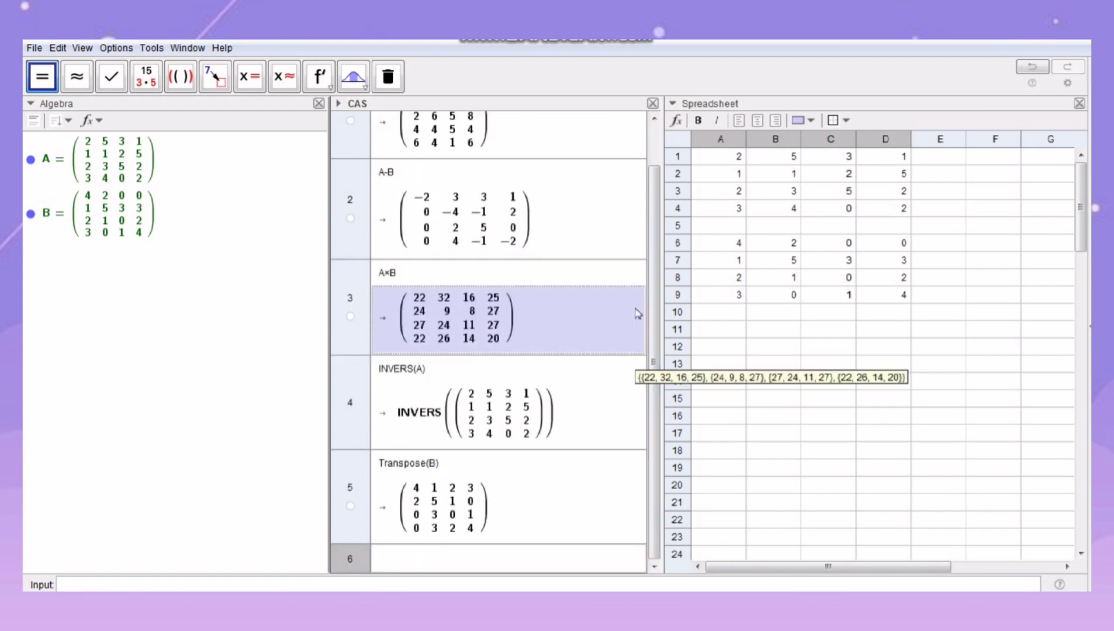
scroll(638, 314, "up", 2)
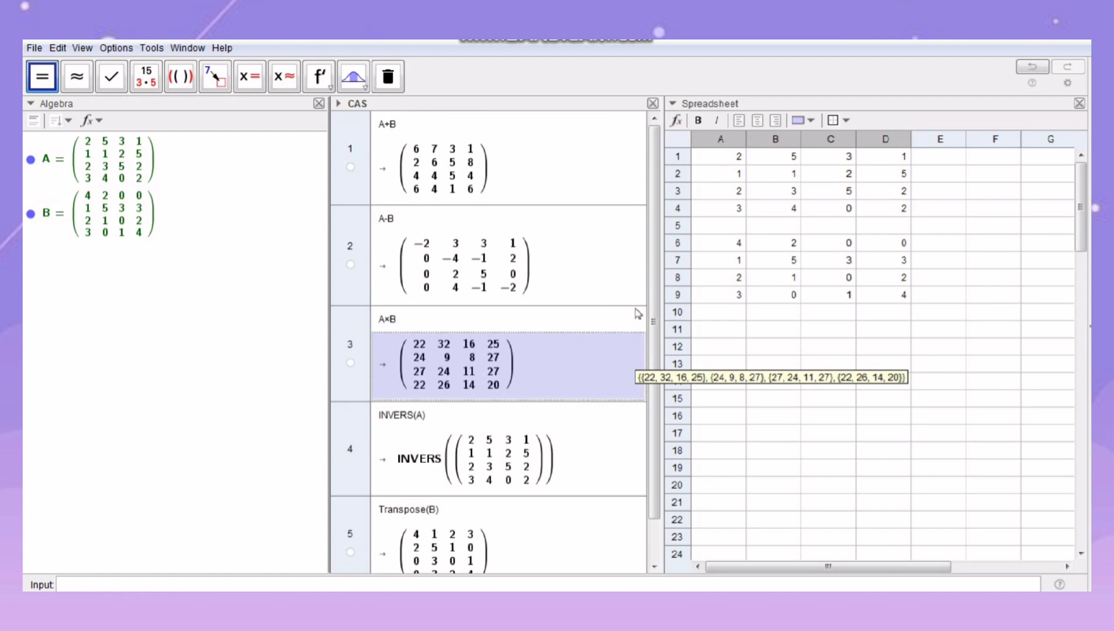